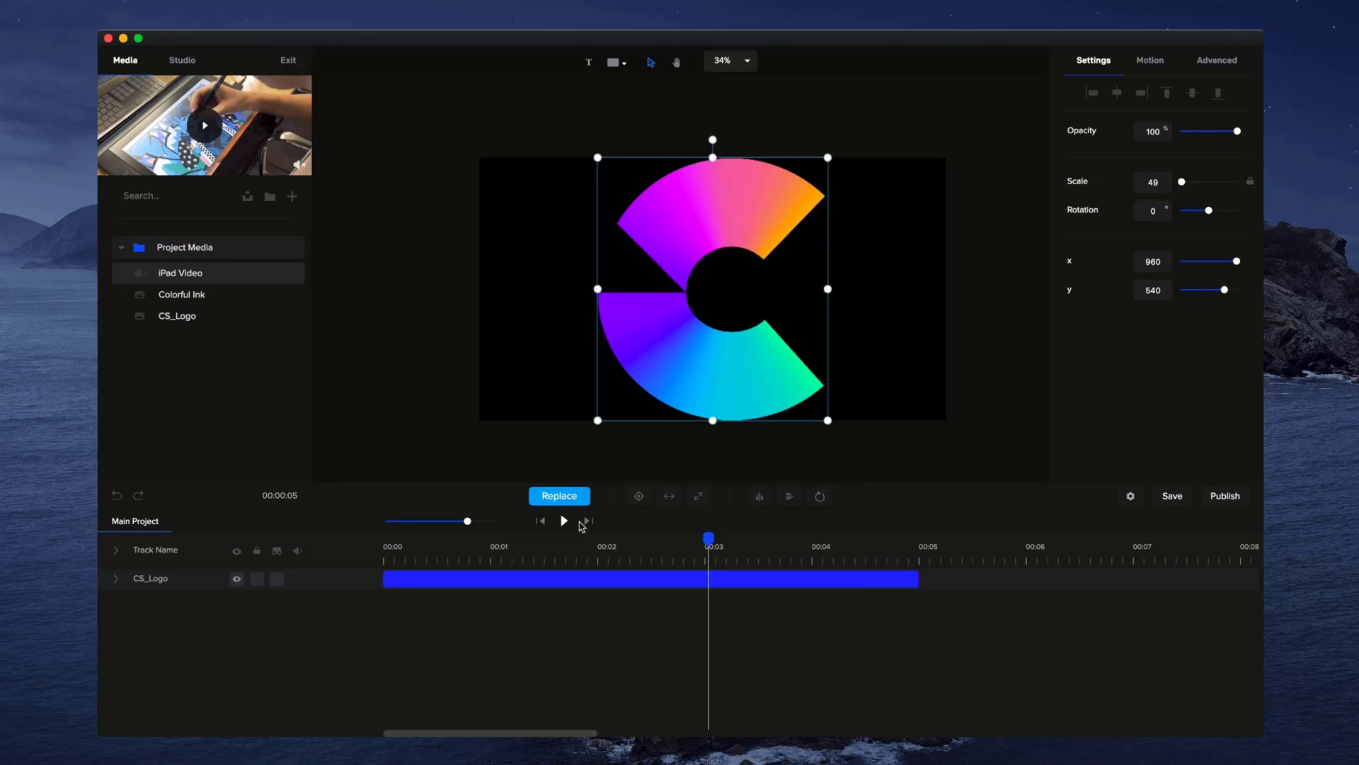
- Rename the CS_Logo track as LOGO and turn its visibility off and on again
mouse_move(475, 525)
left_mouse_down()
mouse_move(443, 522)
mouse_move(530, 531)
mouse_move(387, 544)
mouse_move(494, 521)
mouse_move(460, 523)
left_mouse_up()
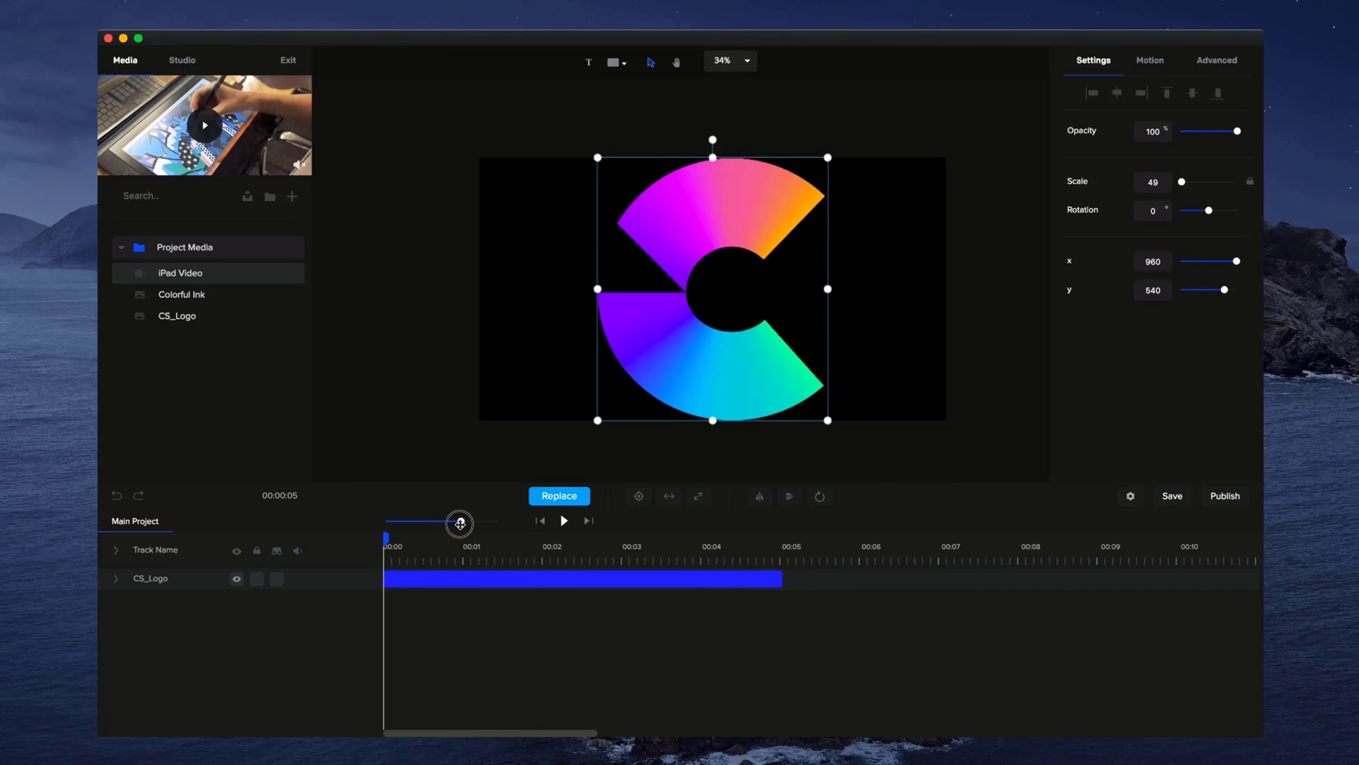
double_click(162, 579)
type("LOGO")
left_click(238, 580)
left_click(236, 579)
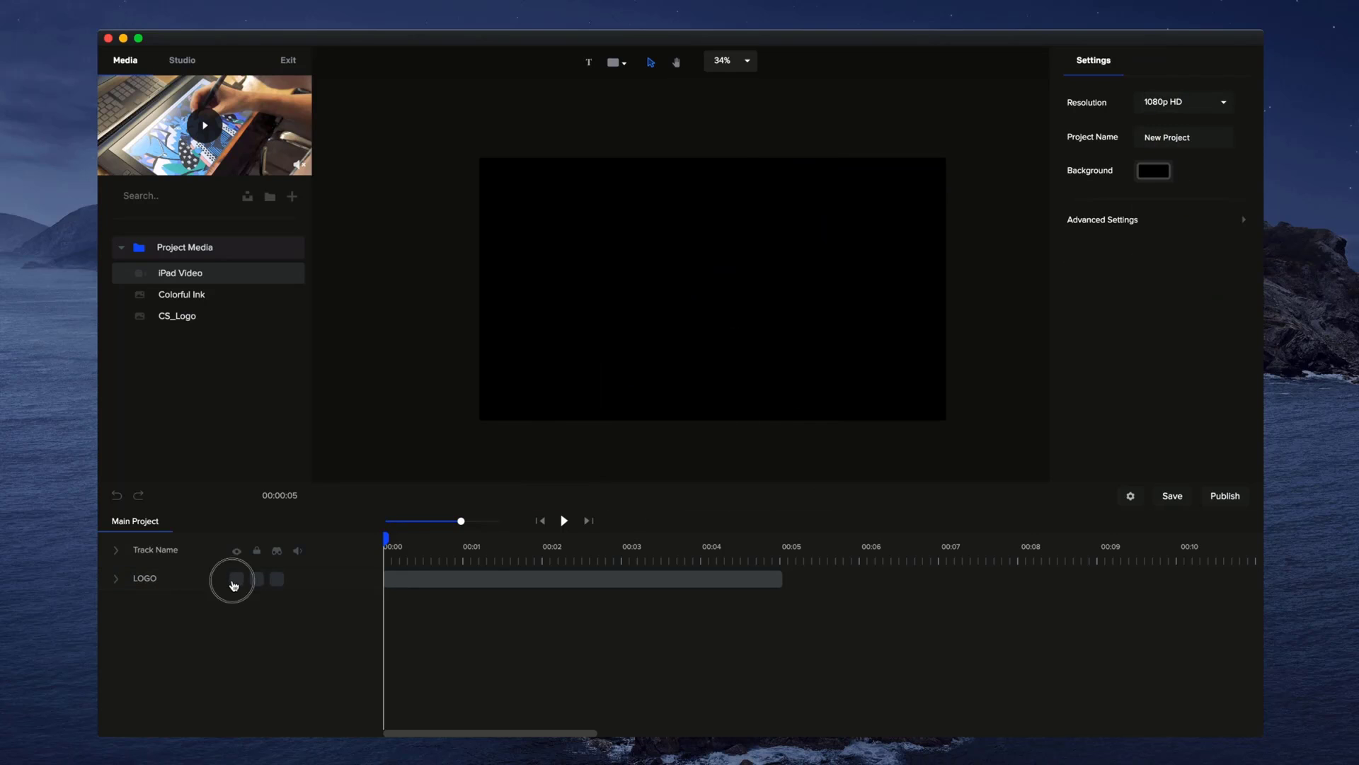
- Lock the LOGO track, try selecting the logo on the canvas, and unlock the track
left_click(256, 579)
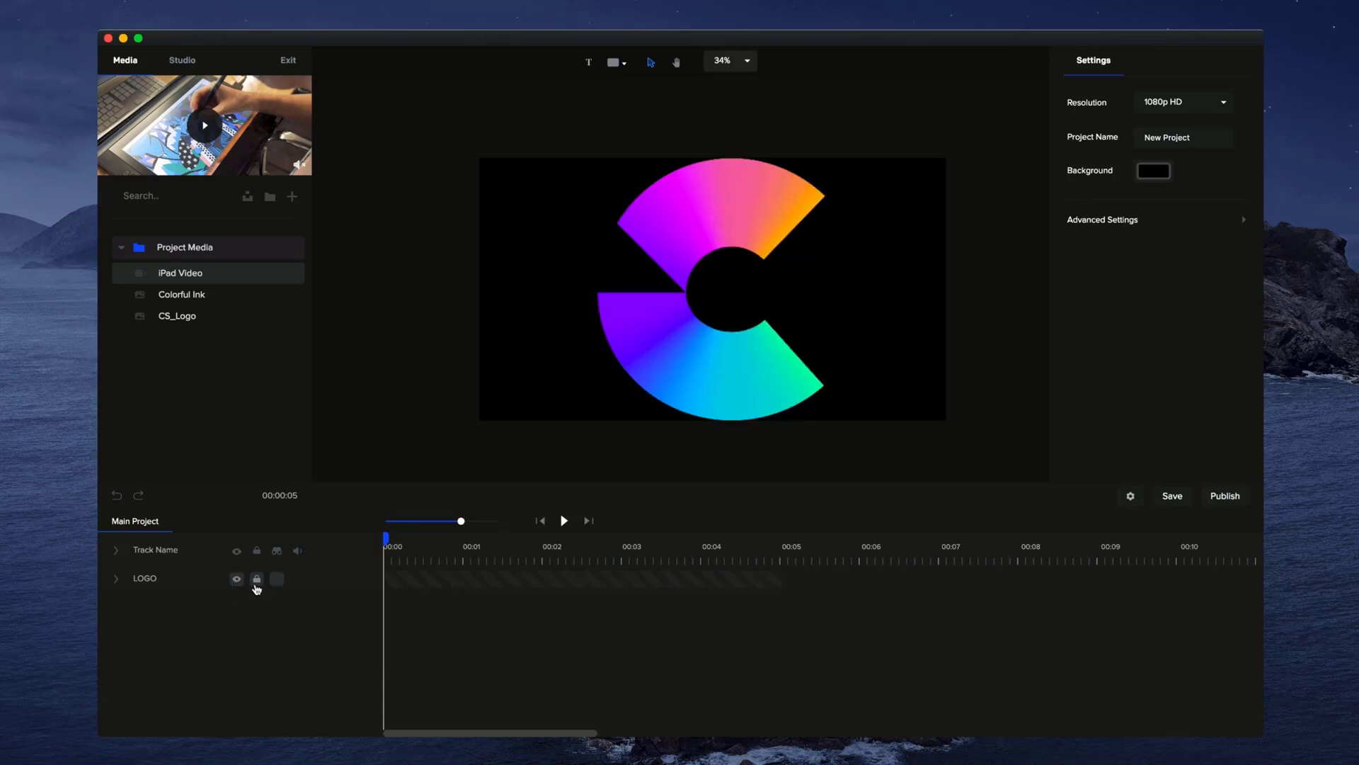
left_click_drag(781, 334, 696, 388)
left_click_drag(722, 358, 547, 388)
left_click_drag(547, 365, 916, 350)
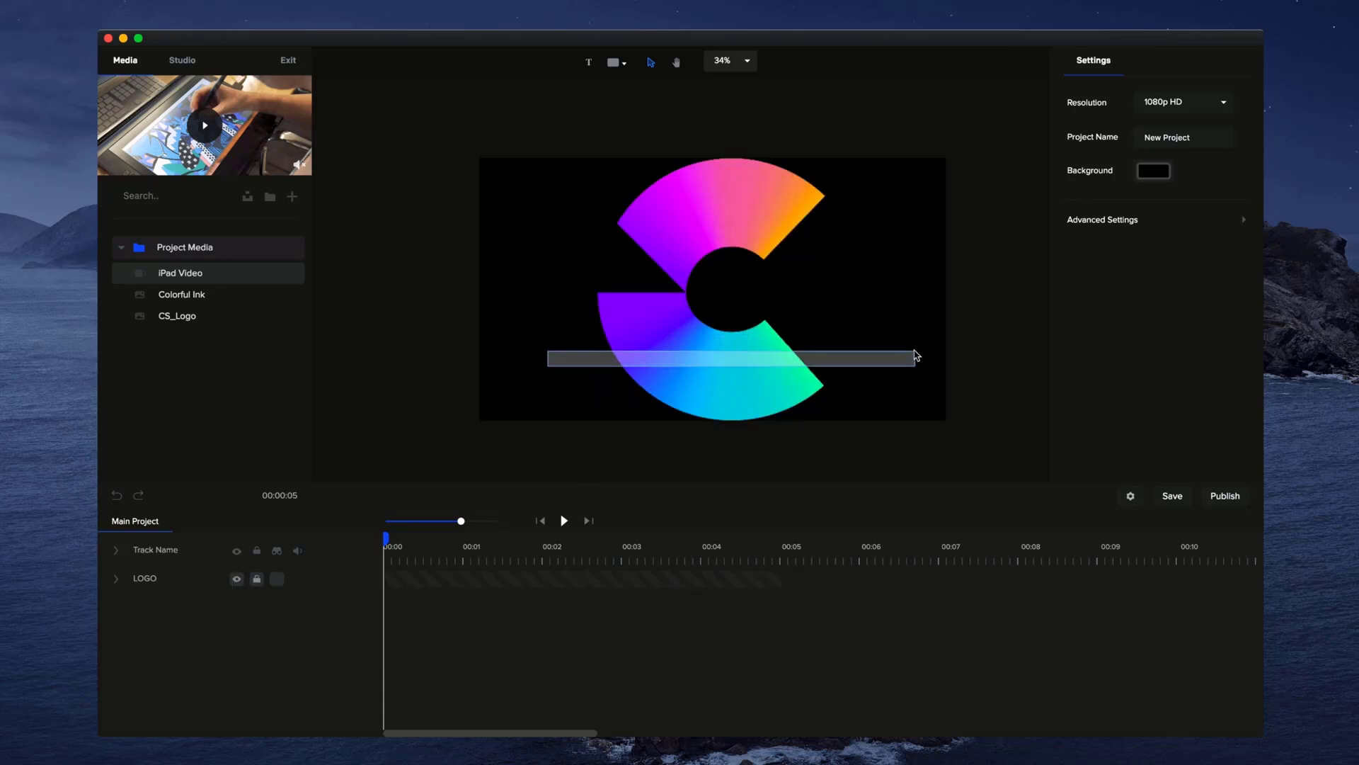
left_click_drag(842, 383, 717, 390)
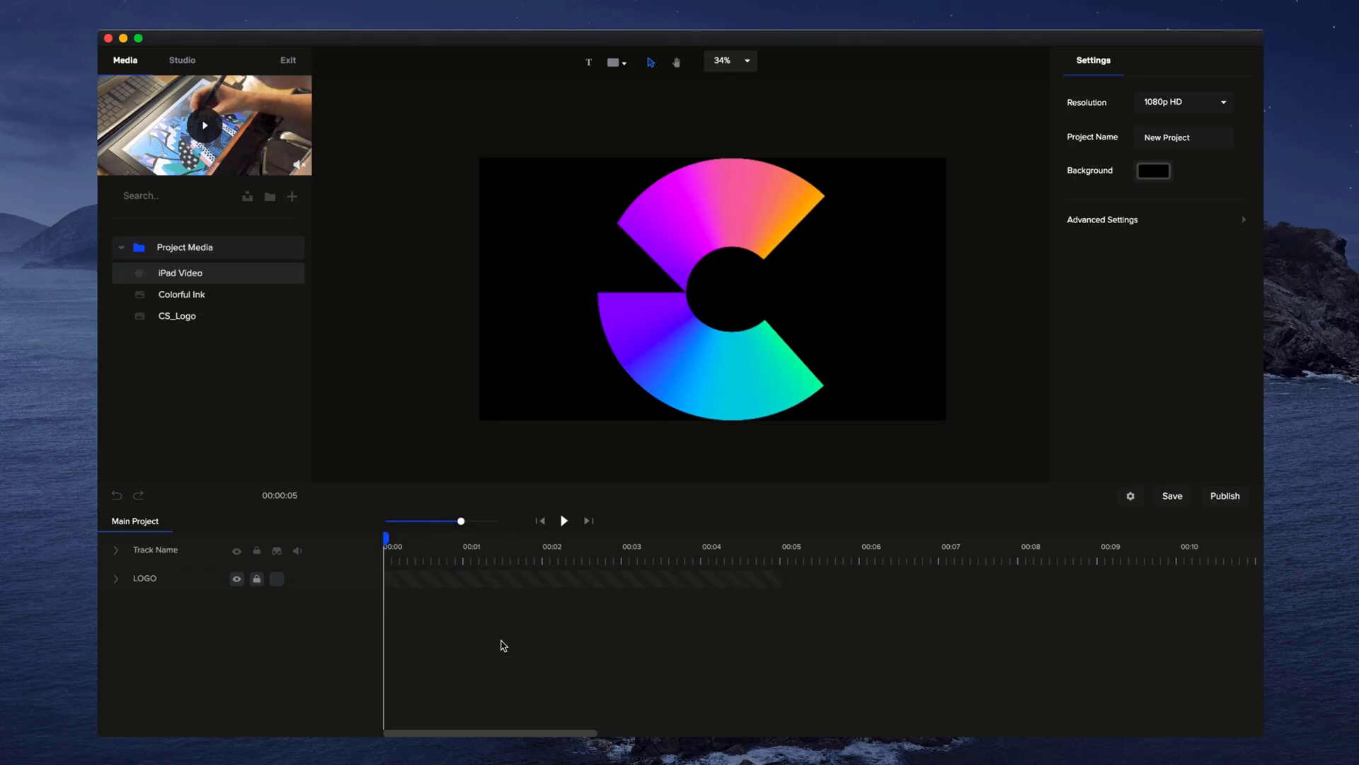
left_click(257, 579)
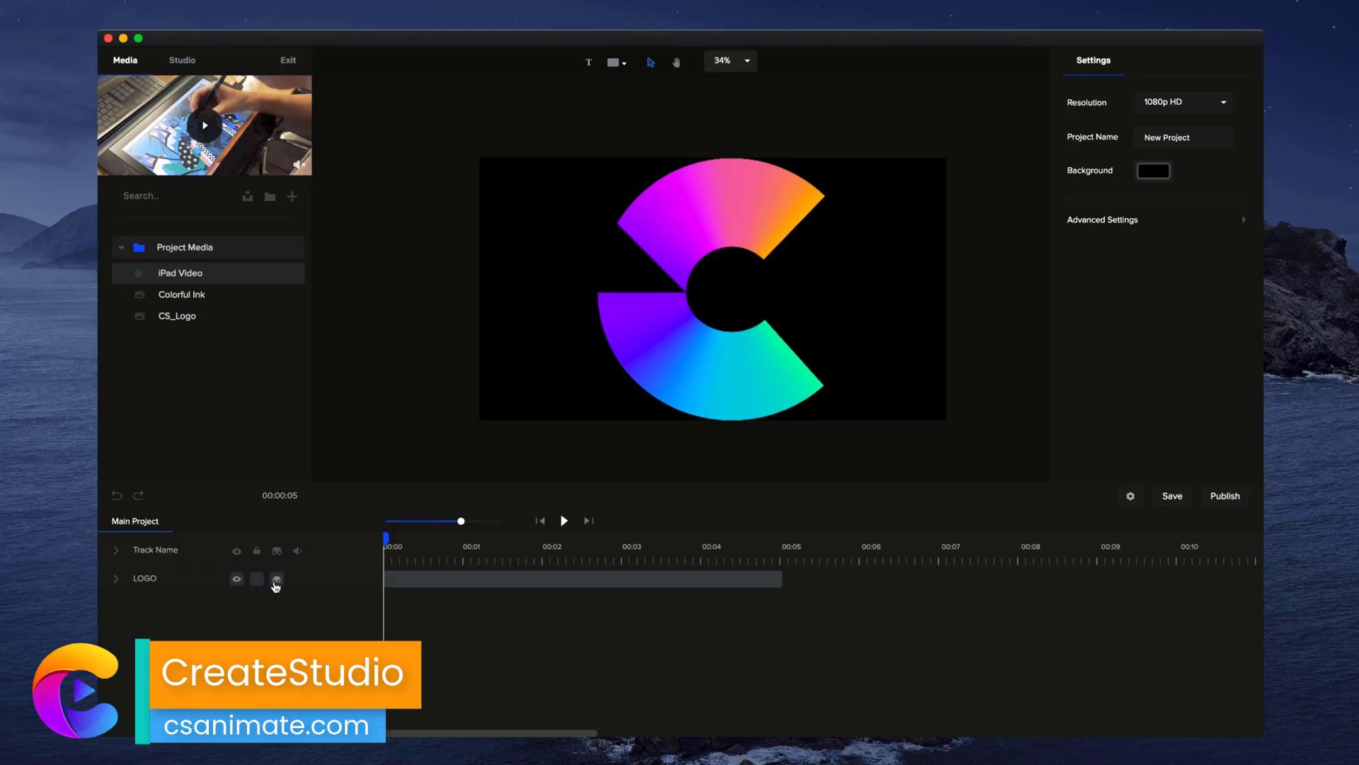
- Mark the LOGO track for hiding, and add a text layer, circle, triangle, arc, line-pattern shape and right-pointing arrow
left_click(276, 580)
left_click(589, 64)
left_click(616, 62)
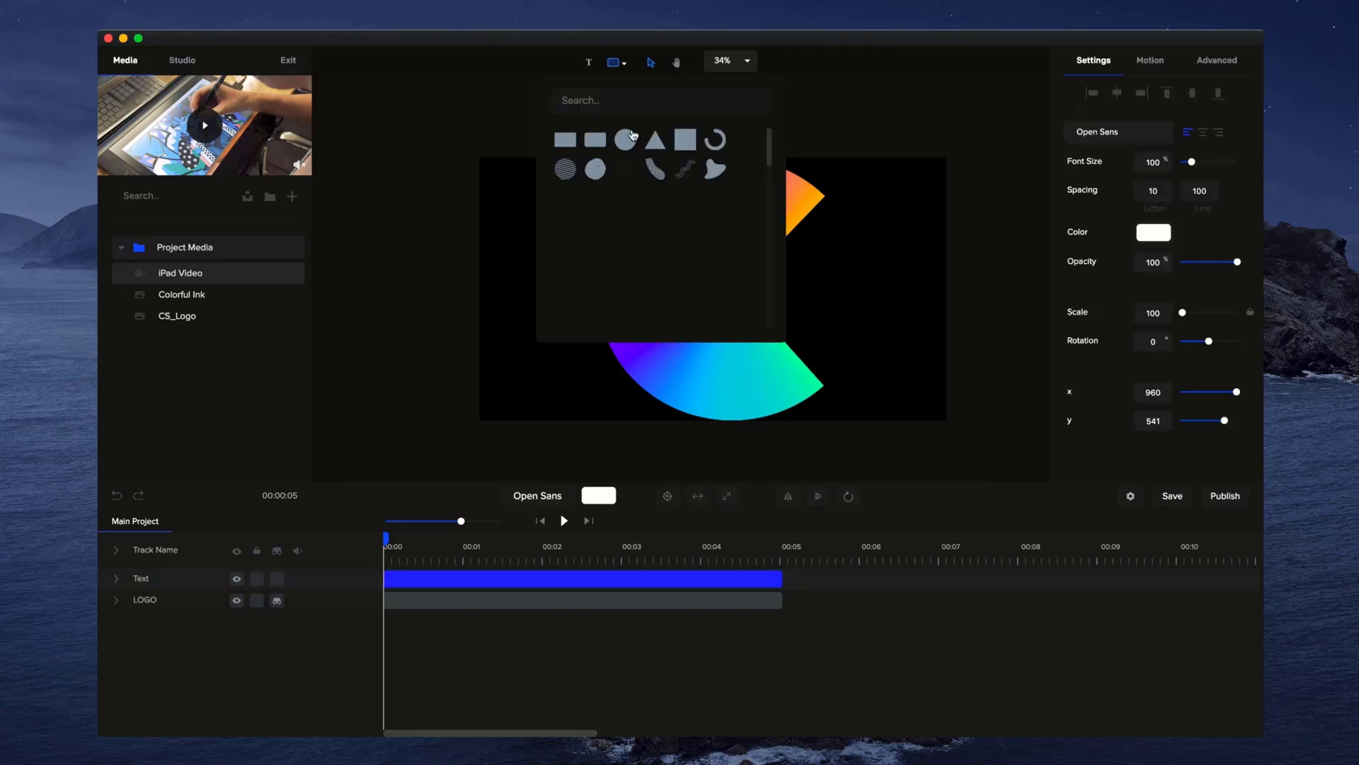
left_click(630, 135)
left_click(658, 142)
left_click(718, 145)
left_click(737, 174)
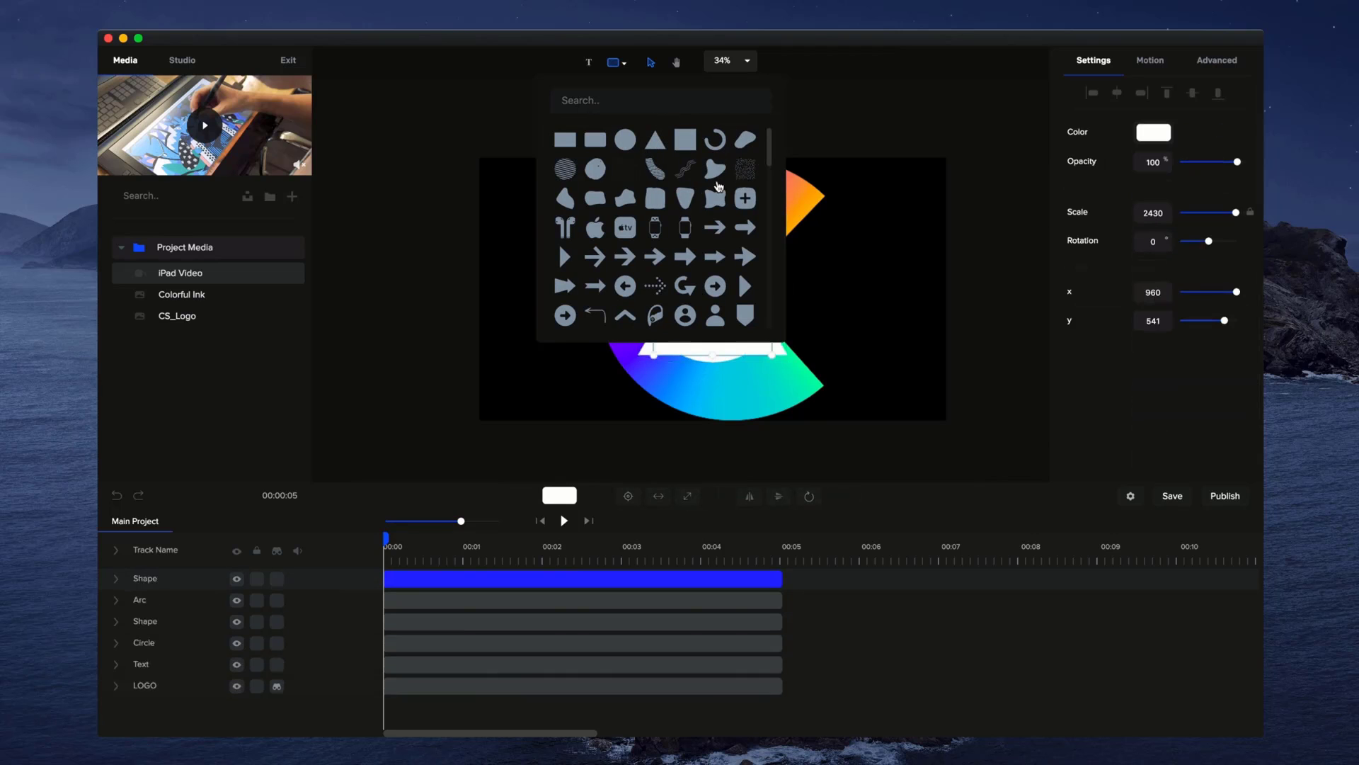
left_click(715, 227)
left_click(867, 441)
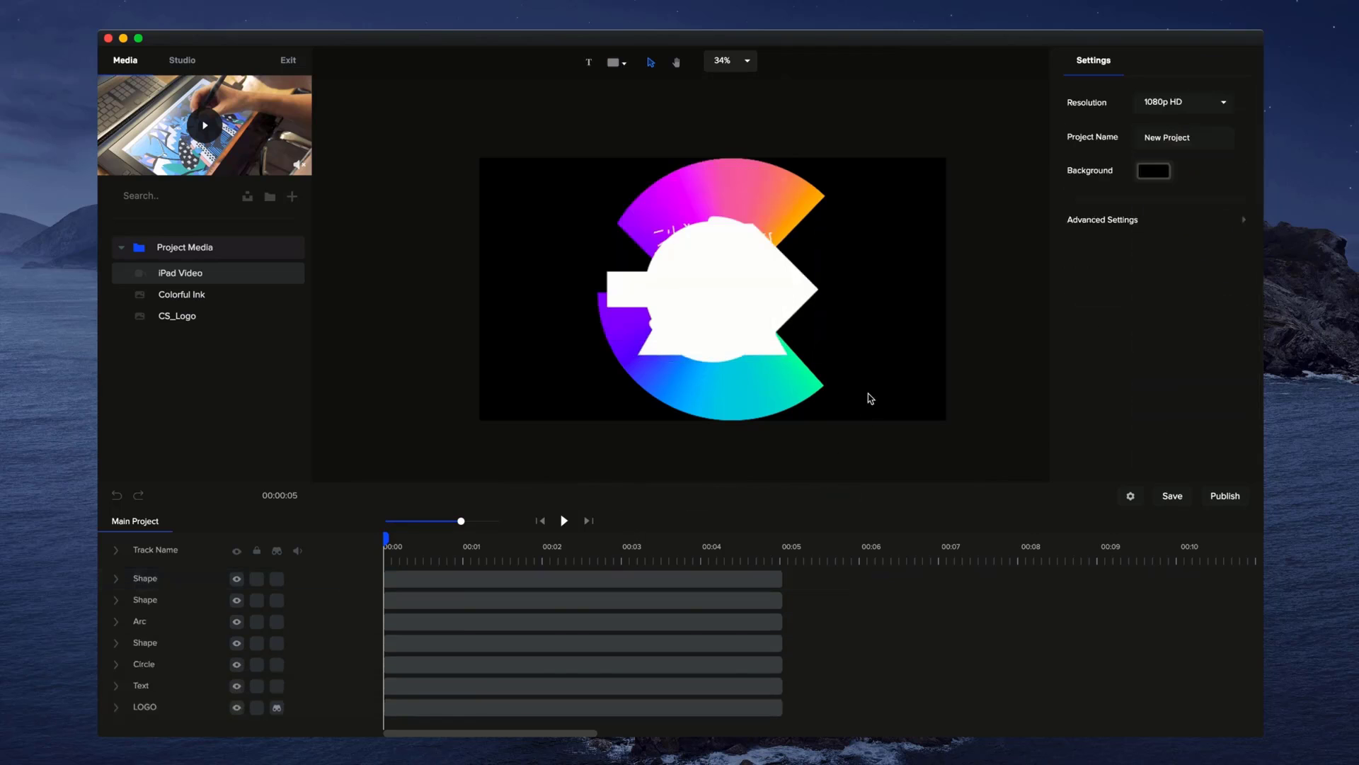
- Spread the shapes on the canvas: arrow near x 181, y 703; triangle near 493, 368; circle near 1296, 406; arc near x 1222
left_click_drag(774, 308, 586, 345)
mouse_move(728, 284)
left_mouse_down()
mouse_move(824, 315)
mouse_move(603, 223)
left_mouse_up()
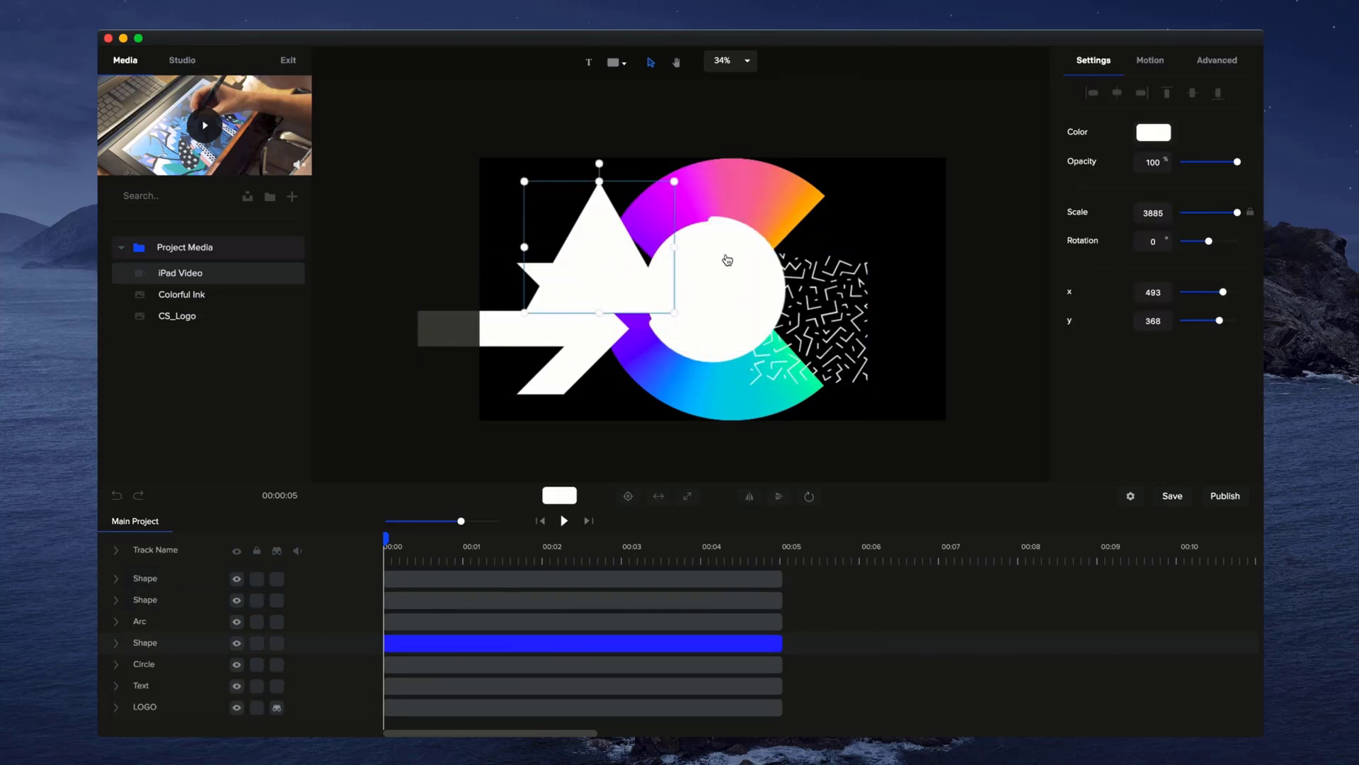
left_click_drag(728, 261, 807, 227)
left_click_drag(683, 356, 746, 409)
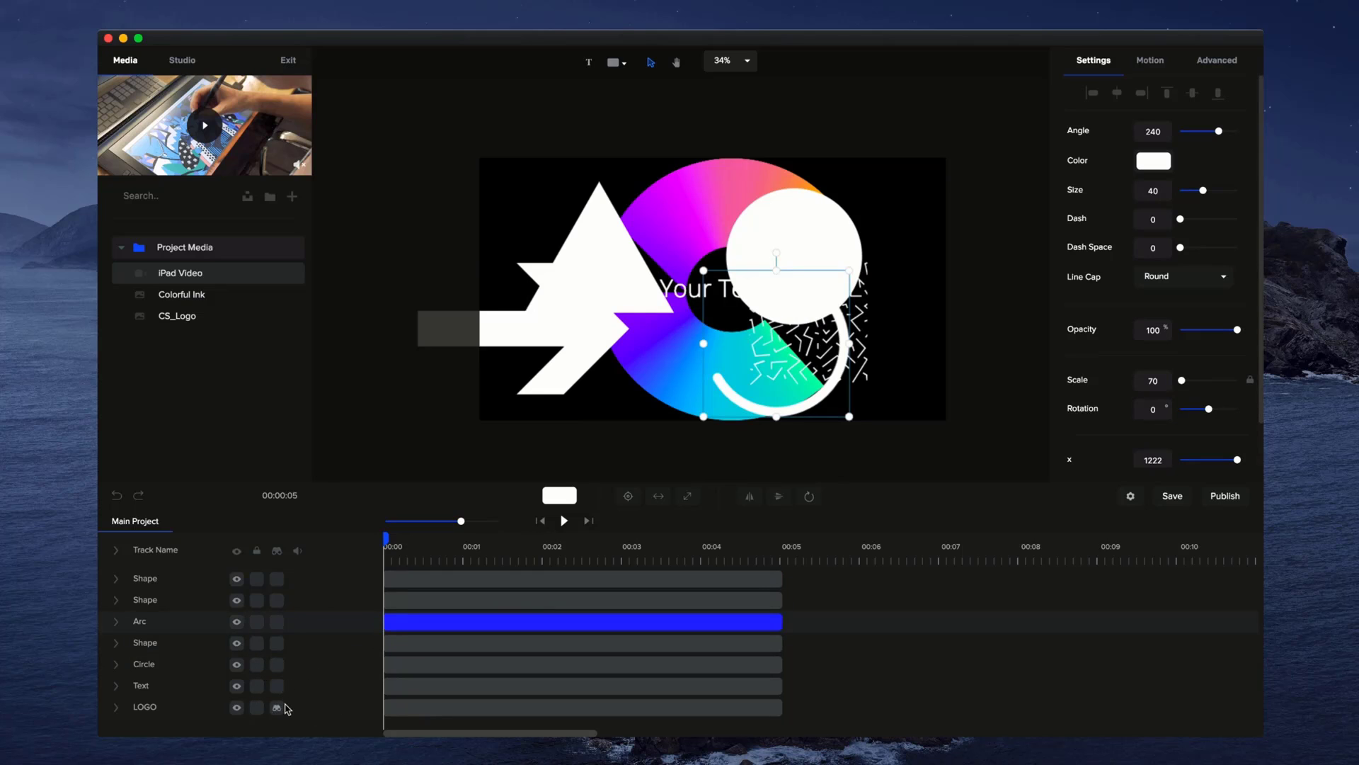
- Mark every track except LOGO for hiding and hide the marked tracks in the timeline
left_click(281, 643)
left_click(278, 621)
left_click(277, 601)
left_click(279, 577)
left_click(277, 552)
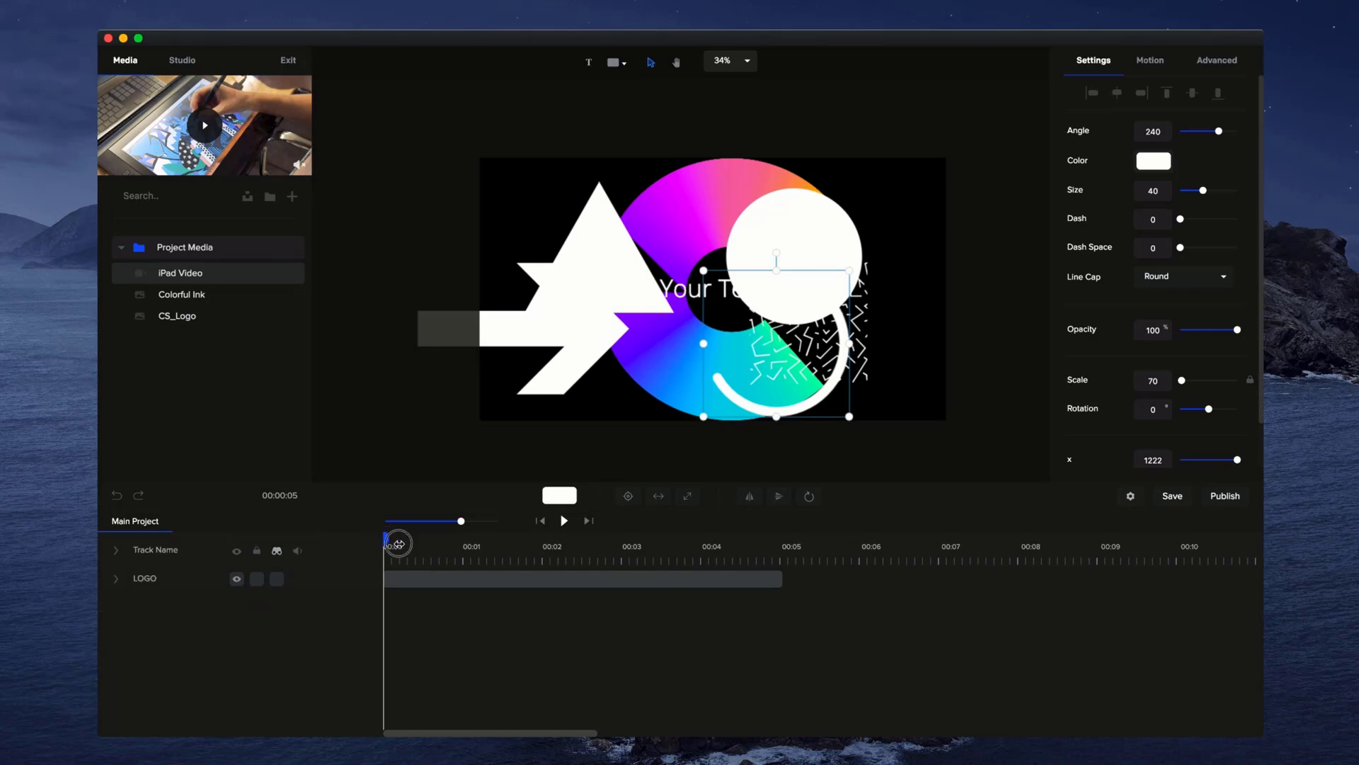
mouse_move(399, 543)
left_mouse_down()
mouse_move(552, 543)
mouse_move(385, 543)
left_mouse_up()
left_click_drag(460, 521, 467, 520)
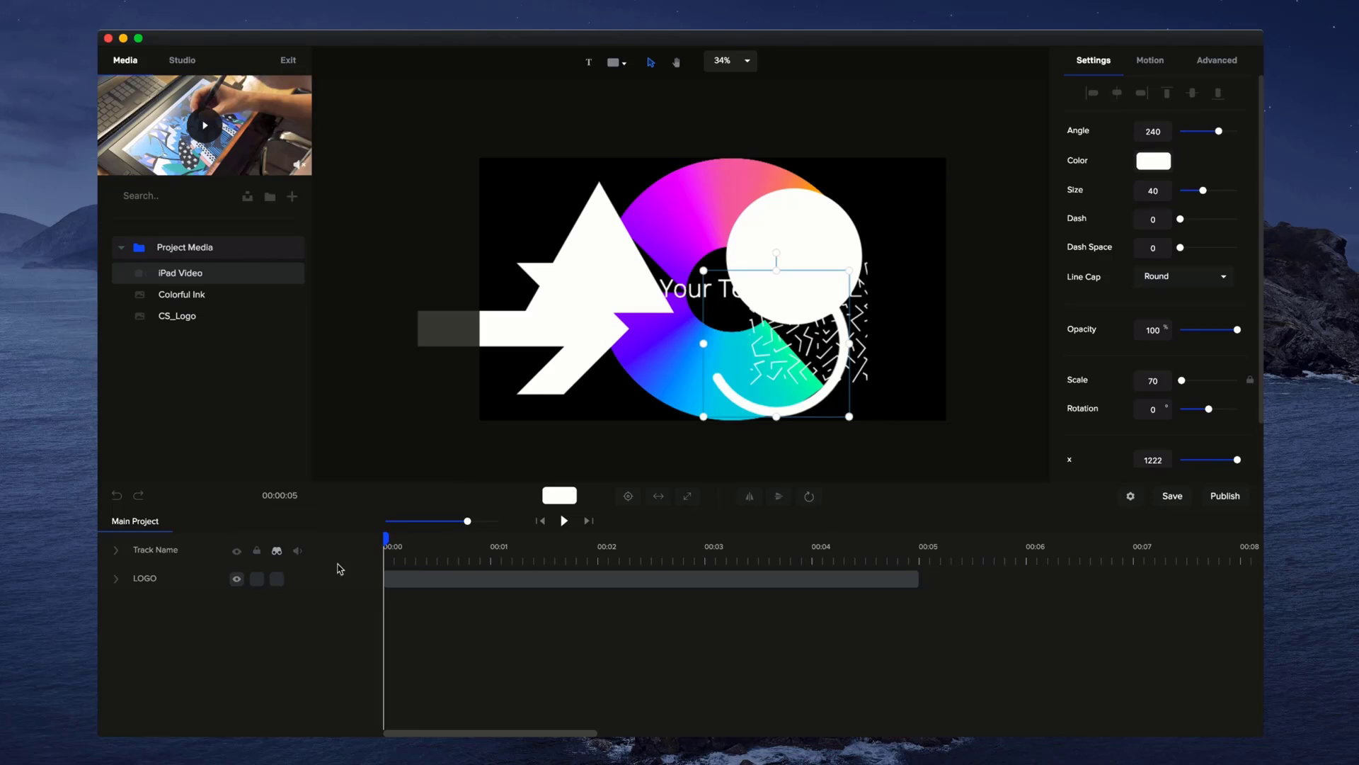
- Show the hidden tracks, unmark the triangle Shape, Circle and Text, and hide the remaining marked tracks
left_click(277, 559)
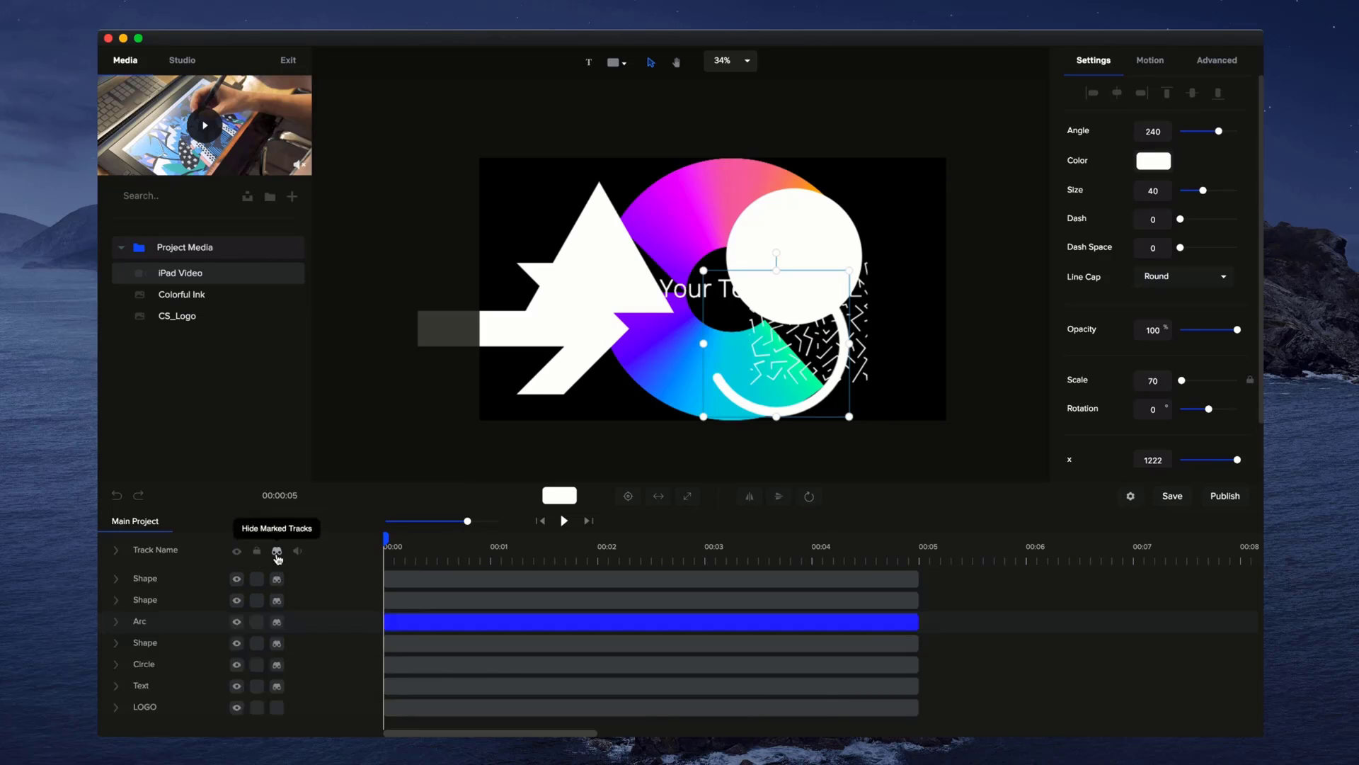
left_click(276, 664)
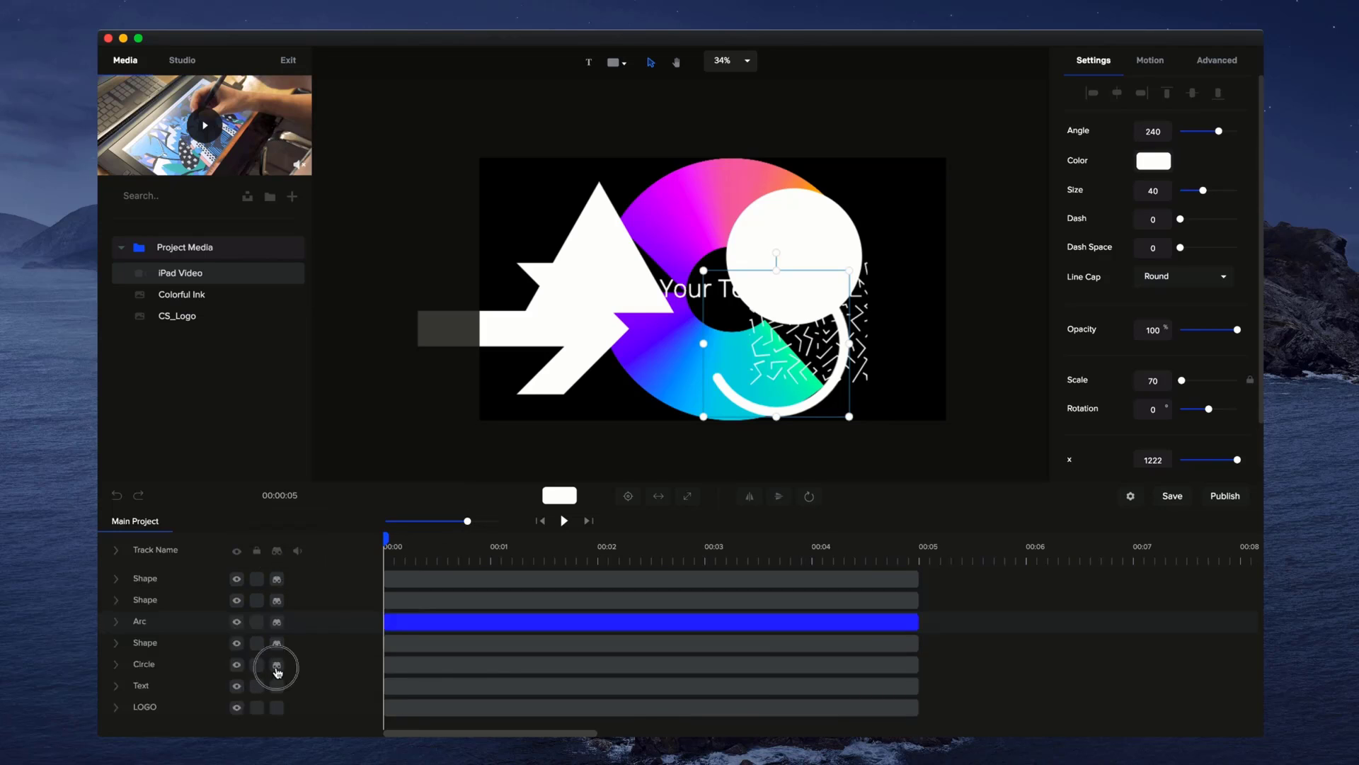
left_click(277, 643)
left_click(277, 551)
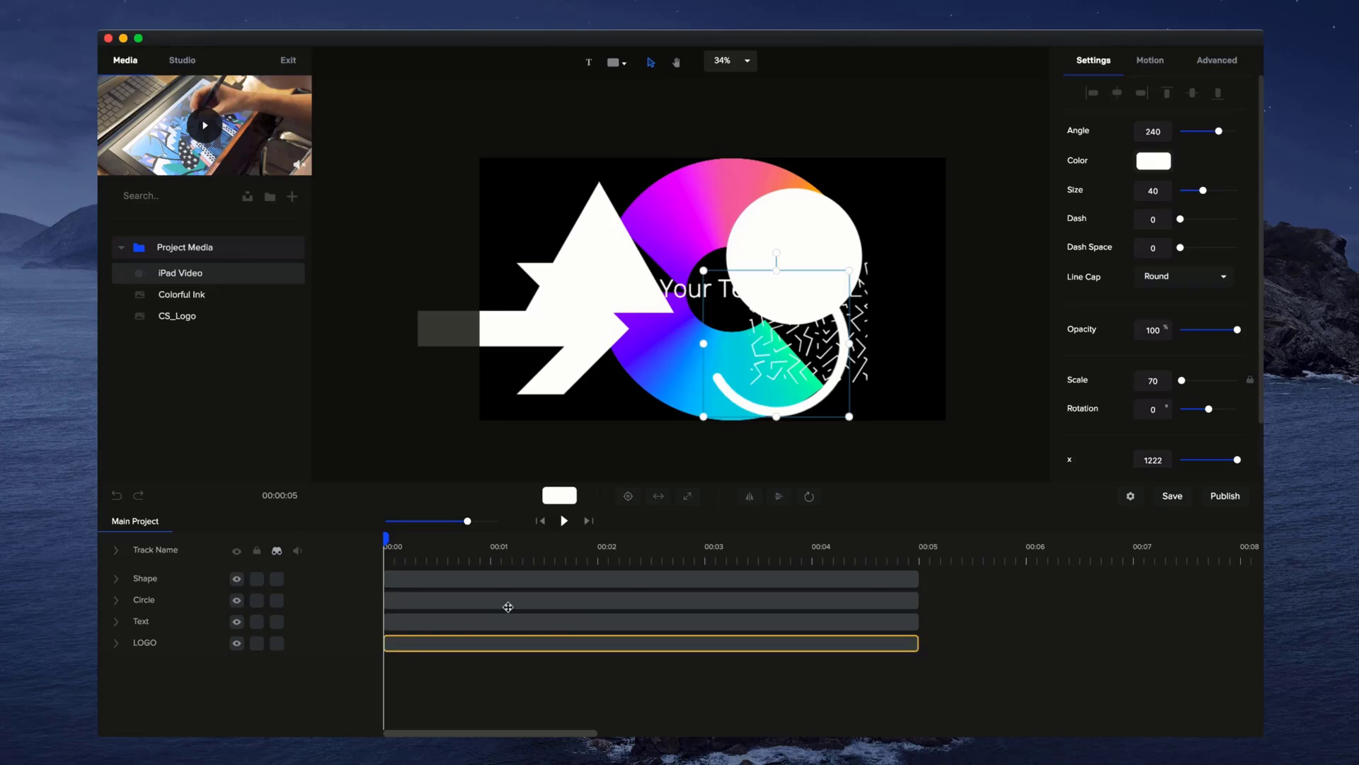
- Trim and shift the triangle Shape clip to span about 3 s to 7 s, and trim the Circle clip's start to about 2 s
left_click_drag(918, 578, 866, 578)
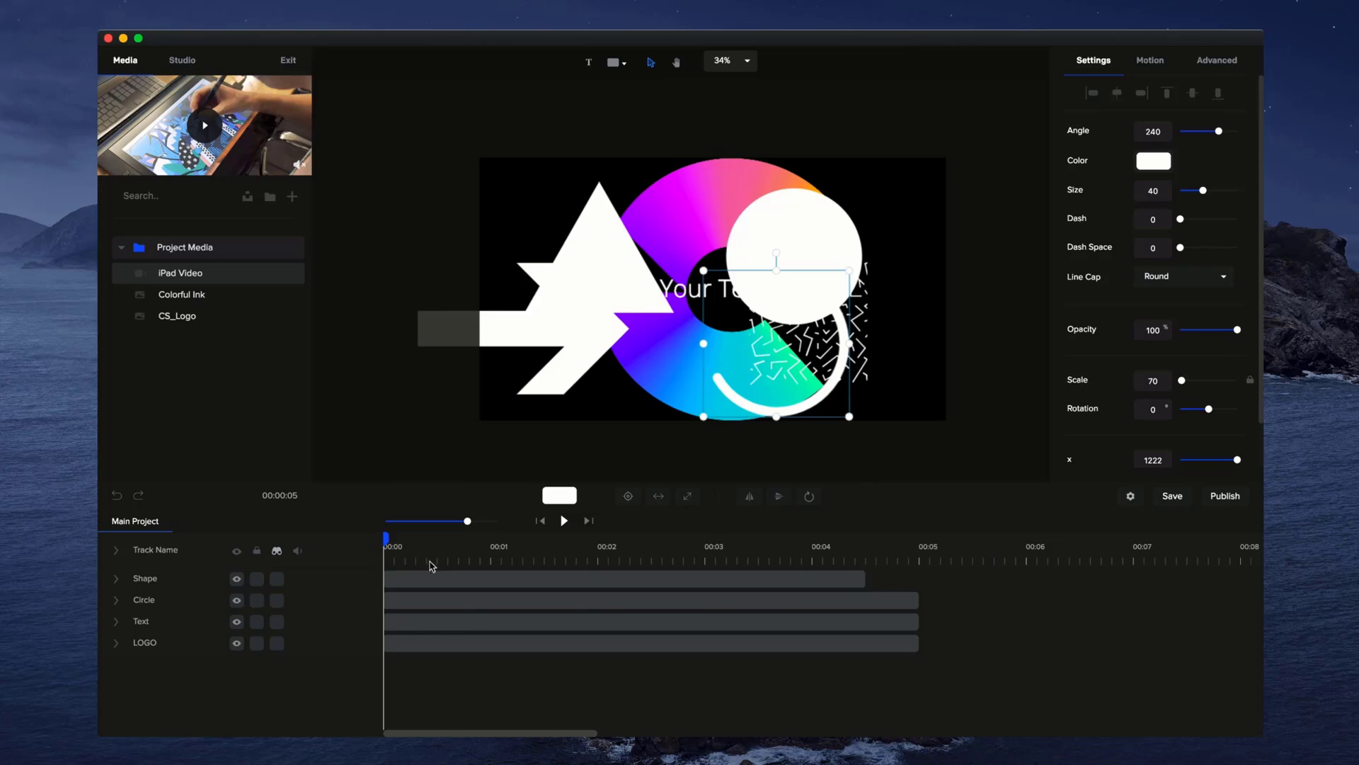
left_click_drag(384, 579, 751, 577)
left_click(473, 599)
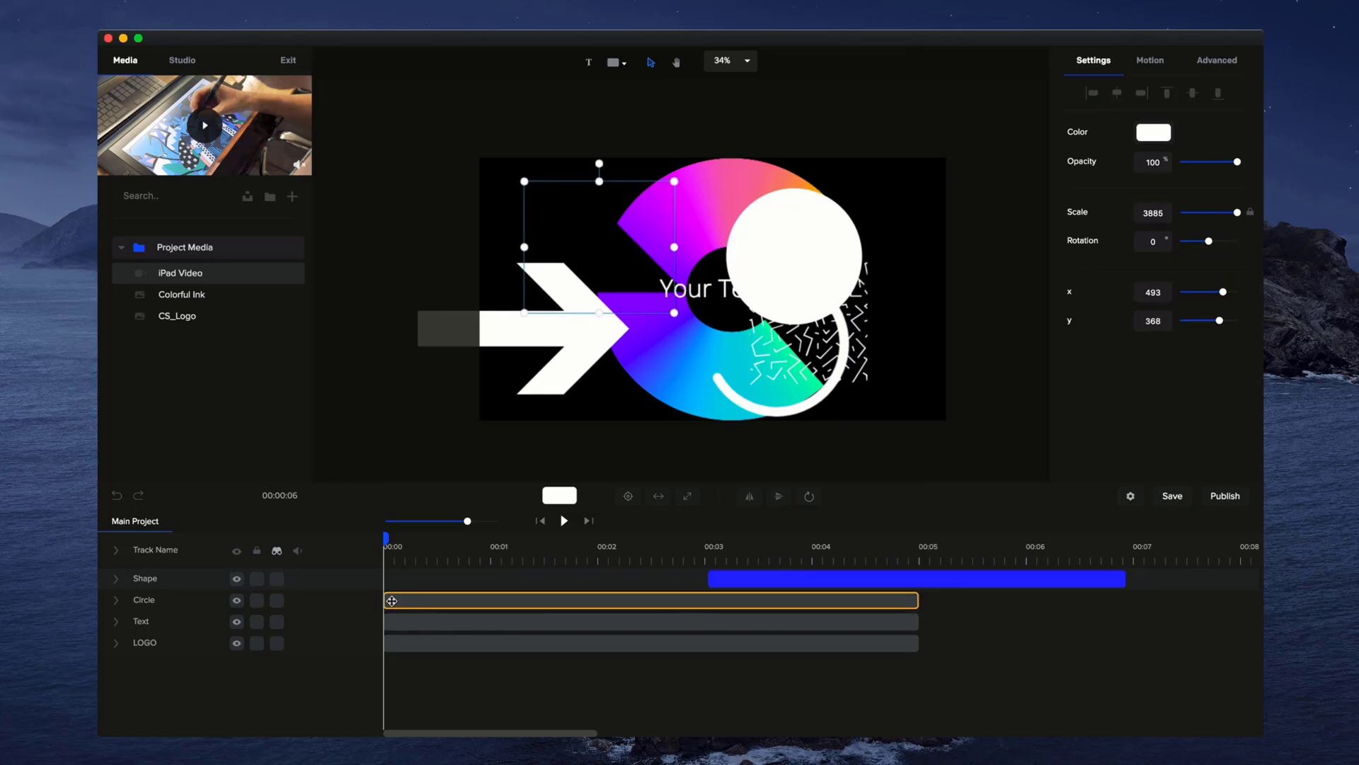
left_click_drag(388, 599, 592, 601)
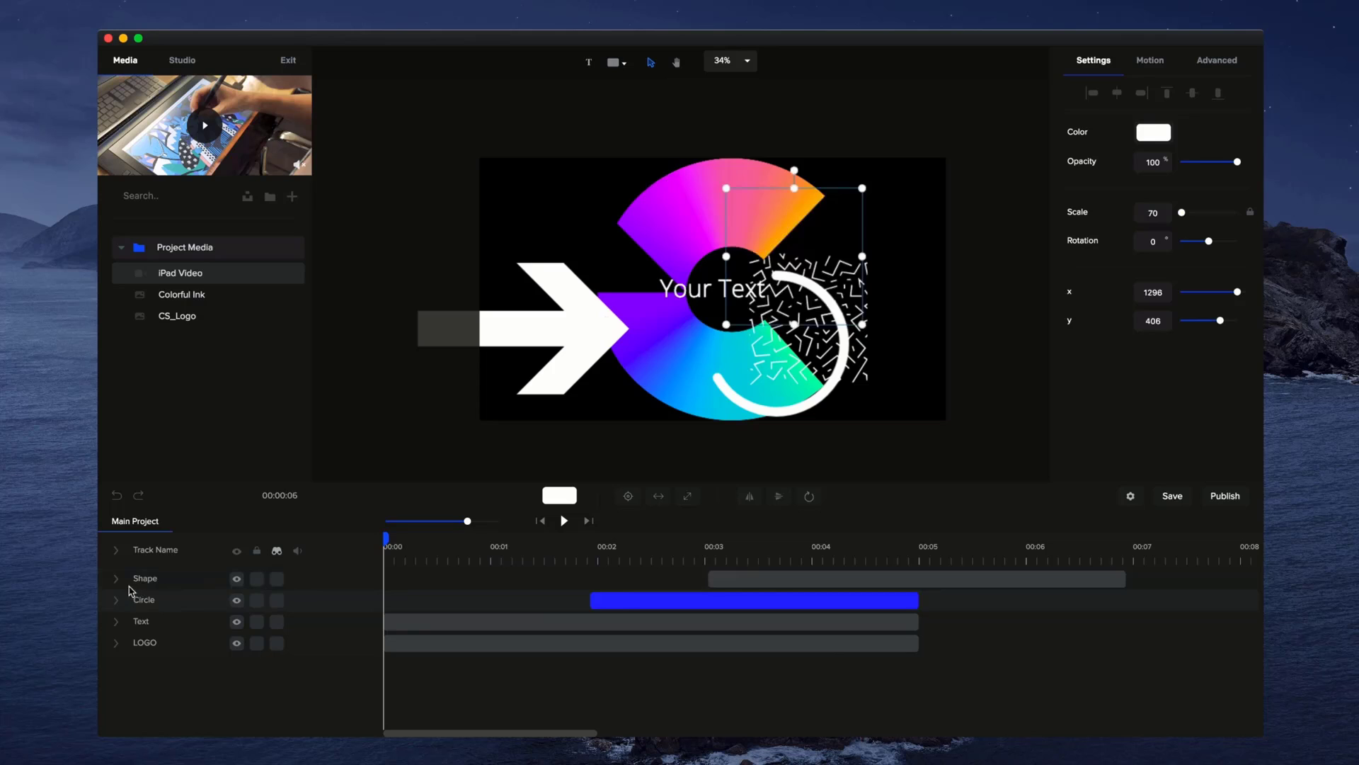
- Expand the triangle Shape's animation row, add a Slide Right entrance to the Circle and shorten it to end at about 3 s
left_click(117, 579)
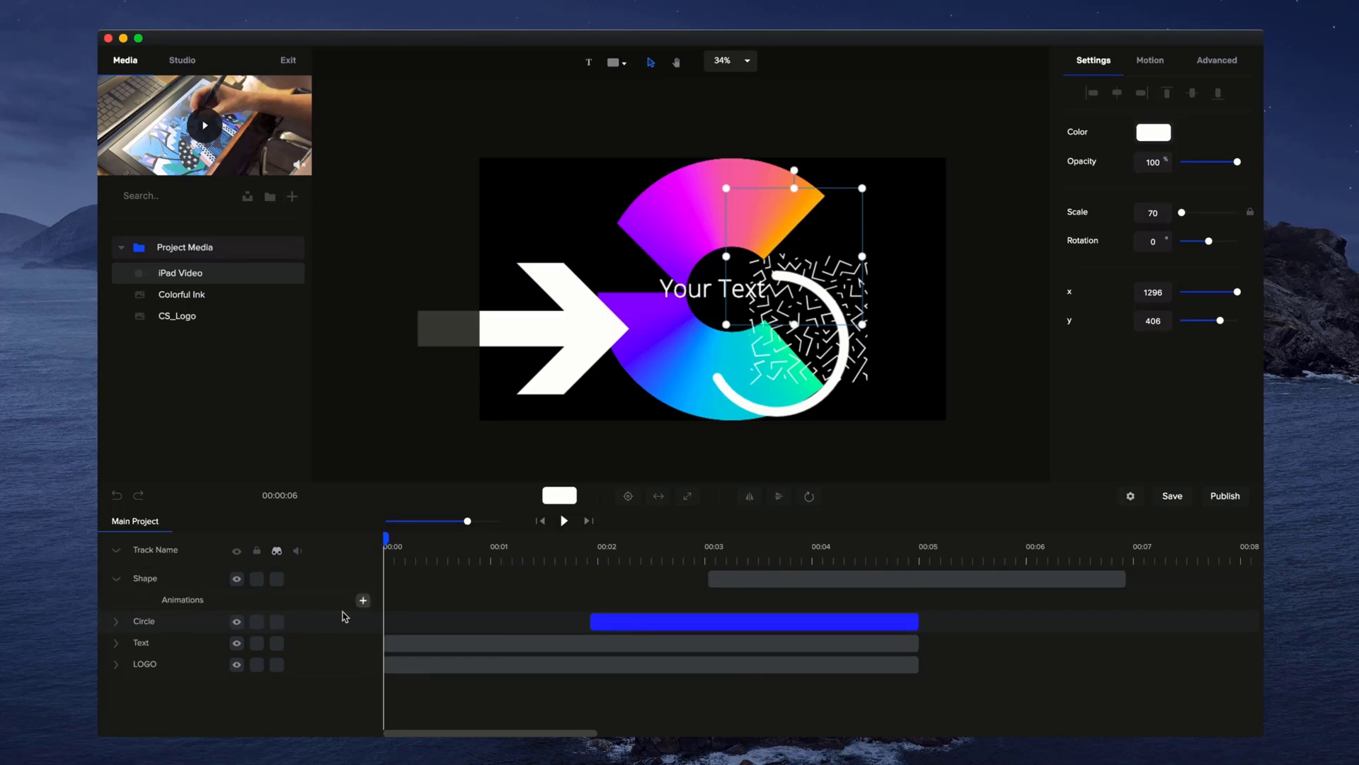
mouse_move(603, 548)
left_mouse_down()
mouse_move(586, 539)
mouse_move(604, 530)
left_mouse_up()
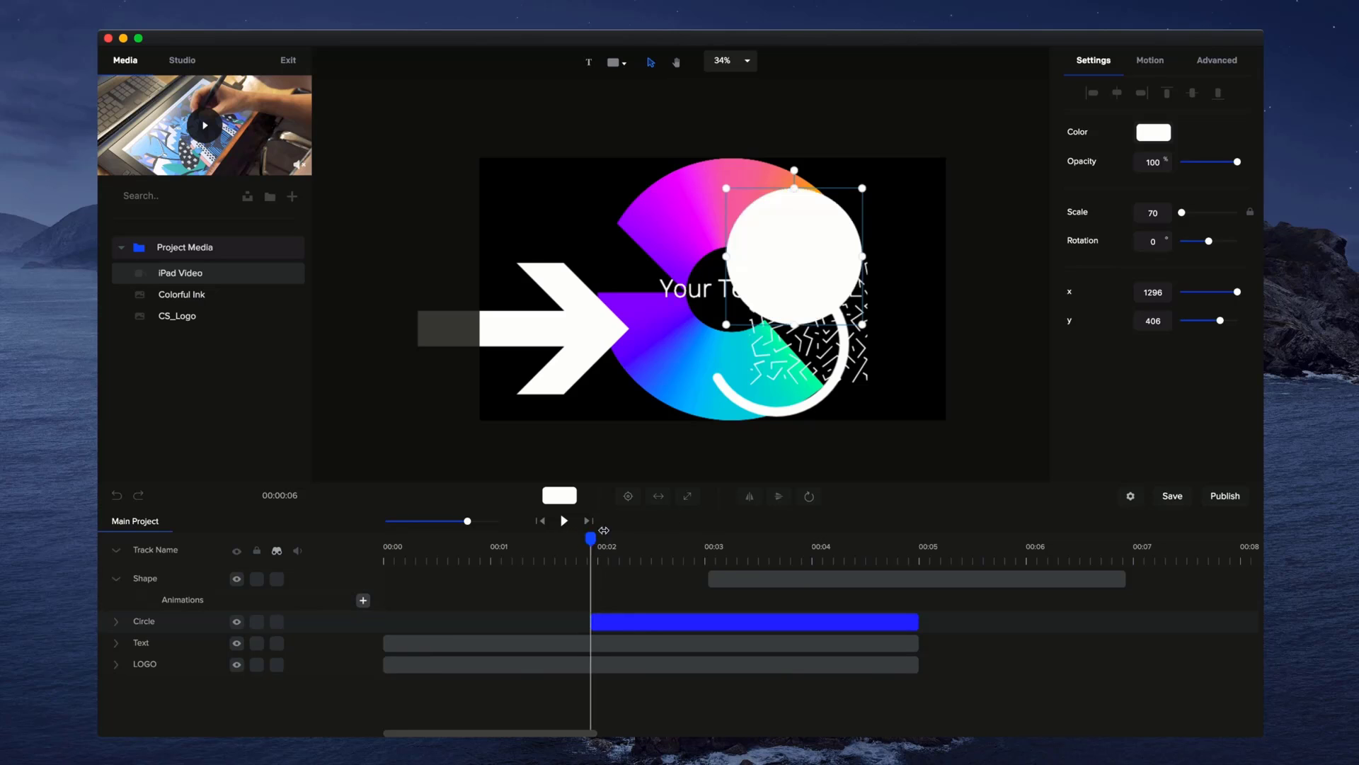
left_click(1148, 63)
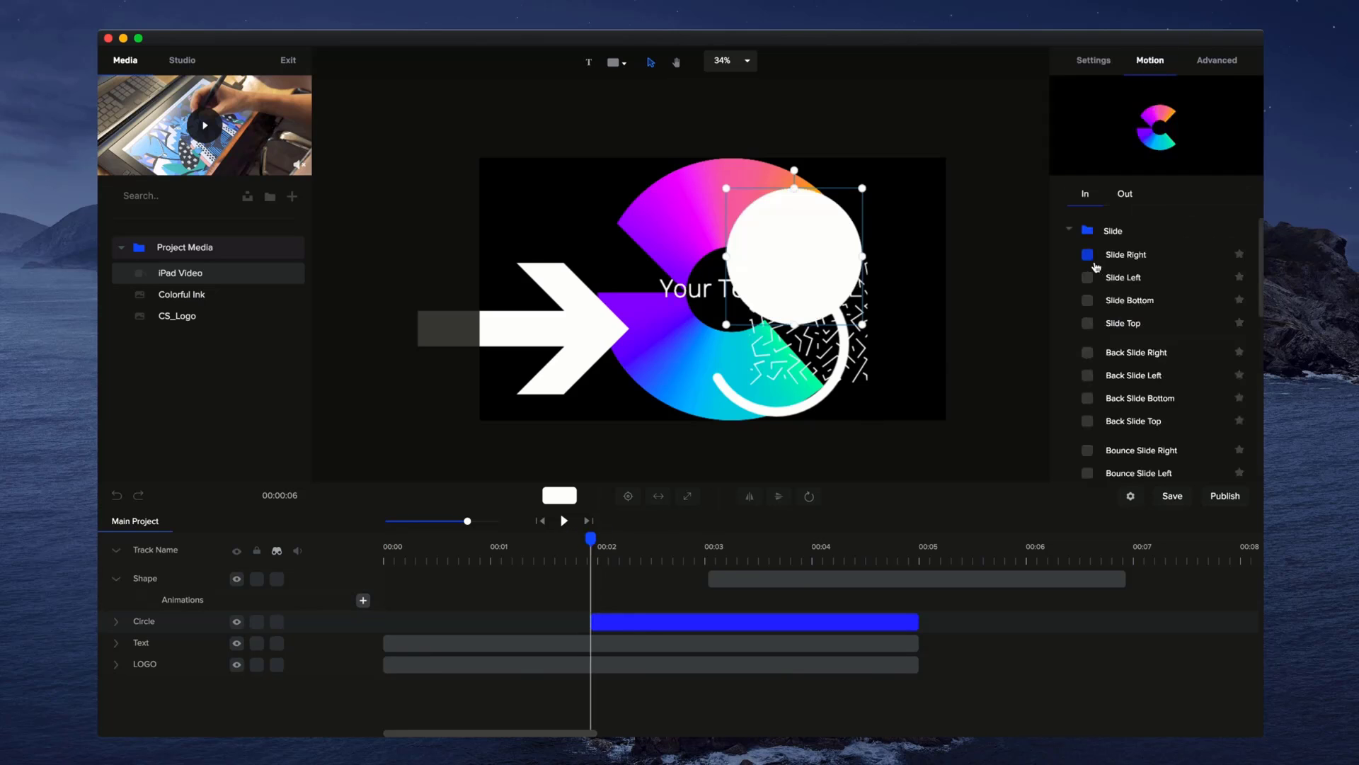
left_click(1088, 255)
mouse_move(590, 538)
left_mouse_down()
mouse_move(813, 546)
mouse_move(616, 560)
mouse_move(615, 542)
left_mouse_up()
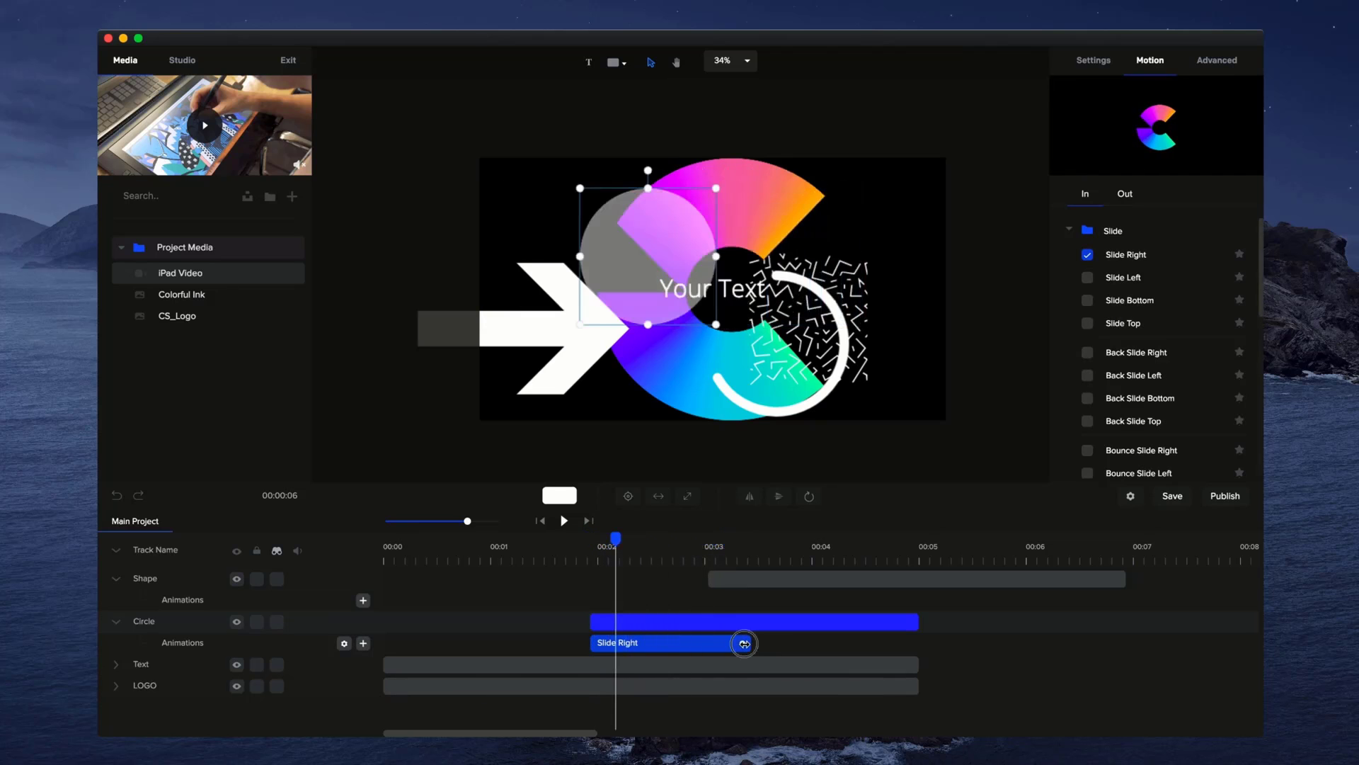
left_click_drag(744, 644, 701, 643)
- Replace the Circle's Slide Right animation with a custom animation that has Scale enabled
right_click(708, 646)
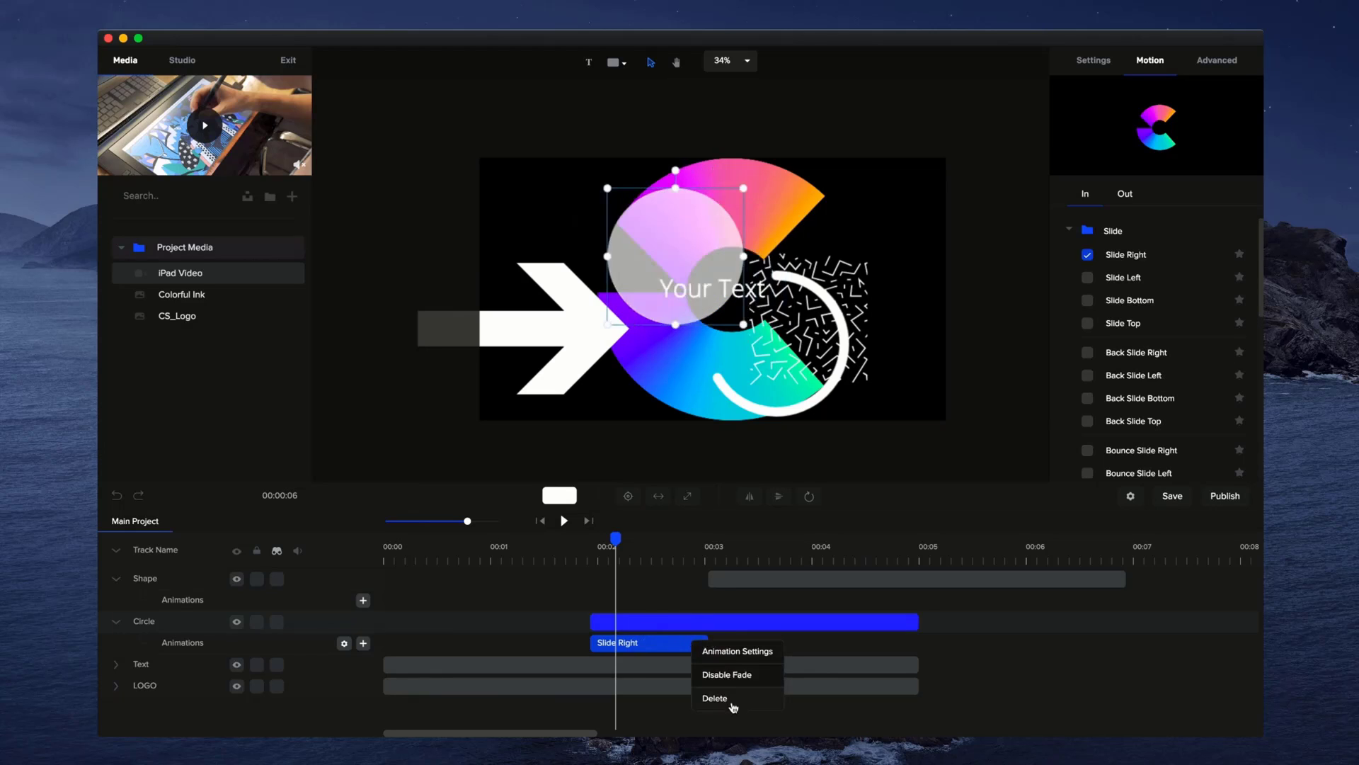
left_click(732, 700)
left_click(363, 643)
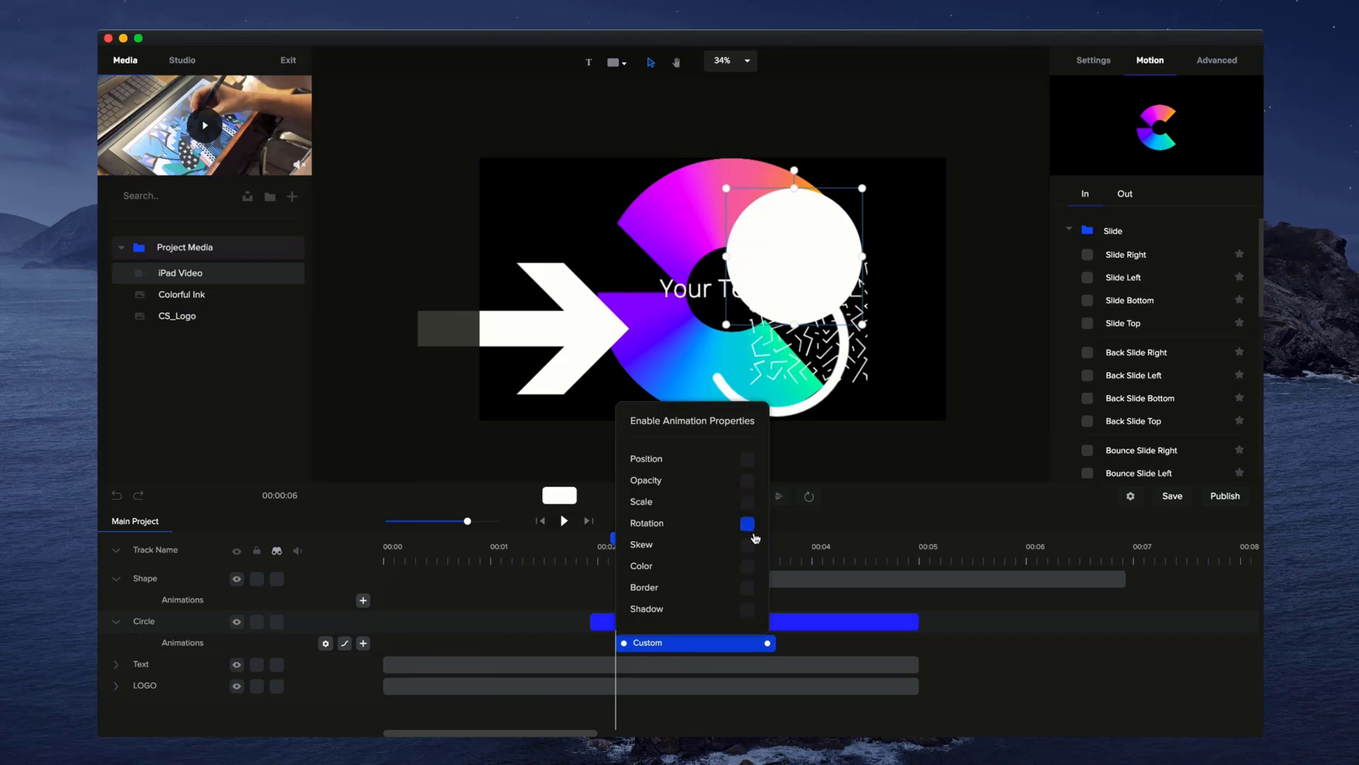
left_click(747, 503)
left_click(780, 642)
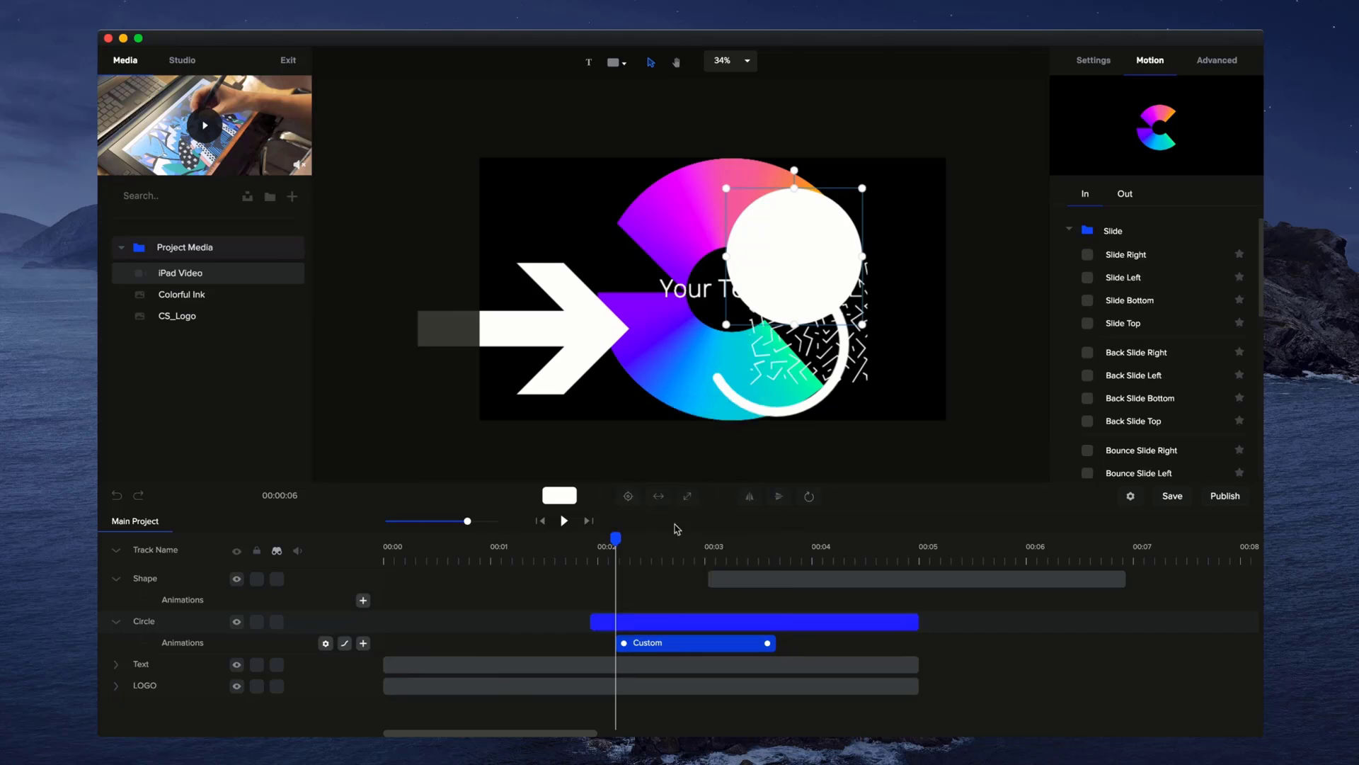
- Shrink the circle at the start of its custom animation, scrub past the animation's end, and move the circle near the canvas center
left_click_drag(862, 194, 751, 300)
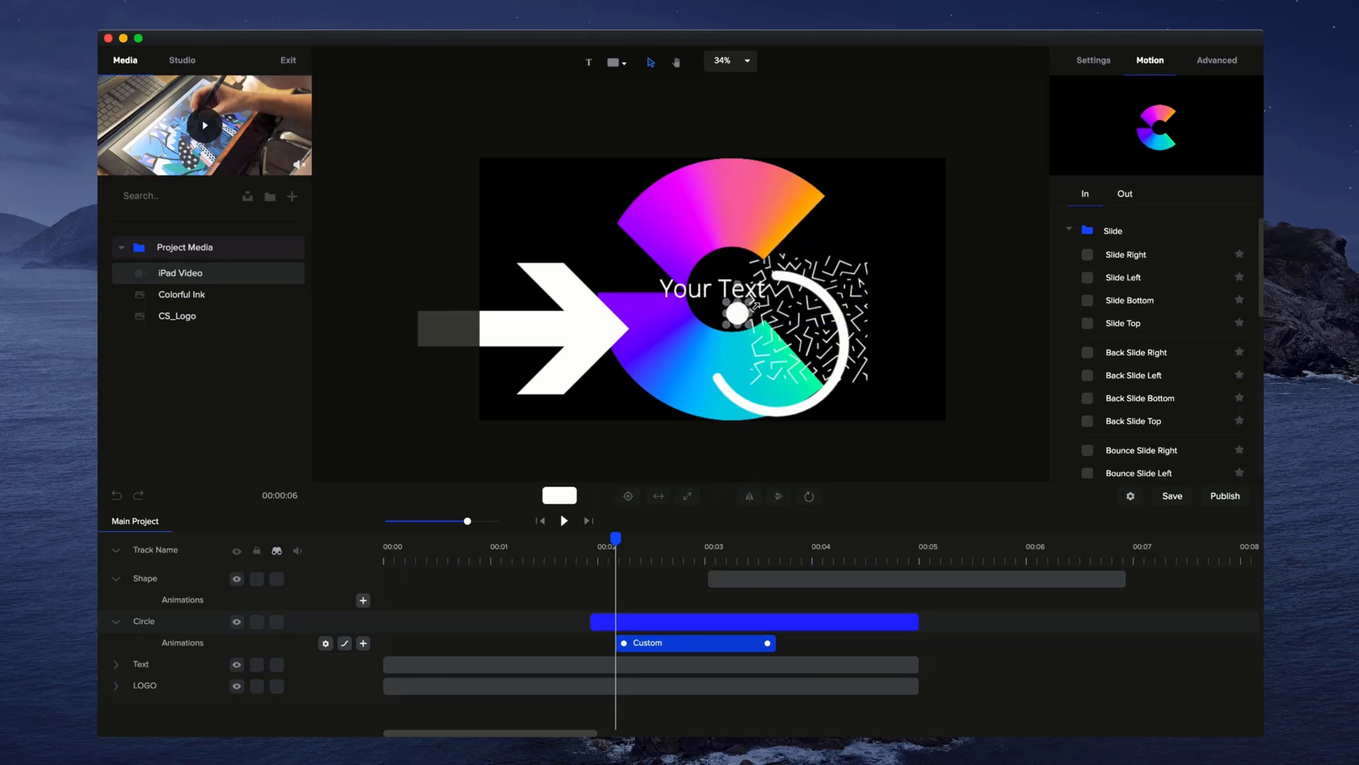
left_click(627, 538)
left_click_drag(626, 538, 787, 538)
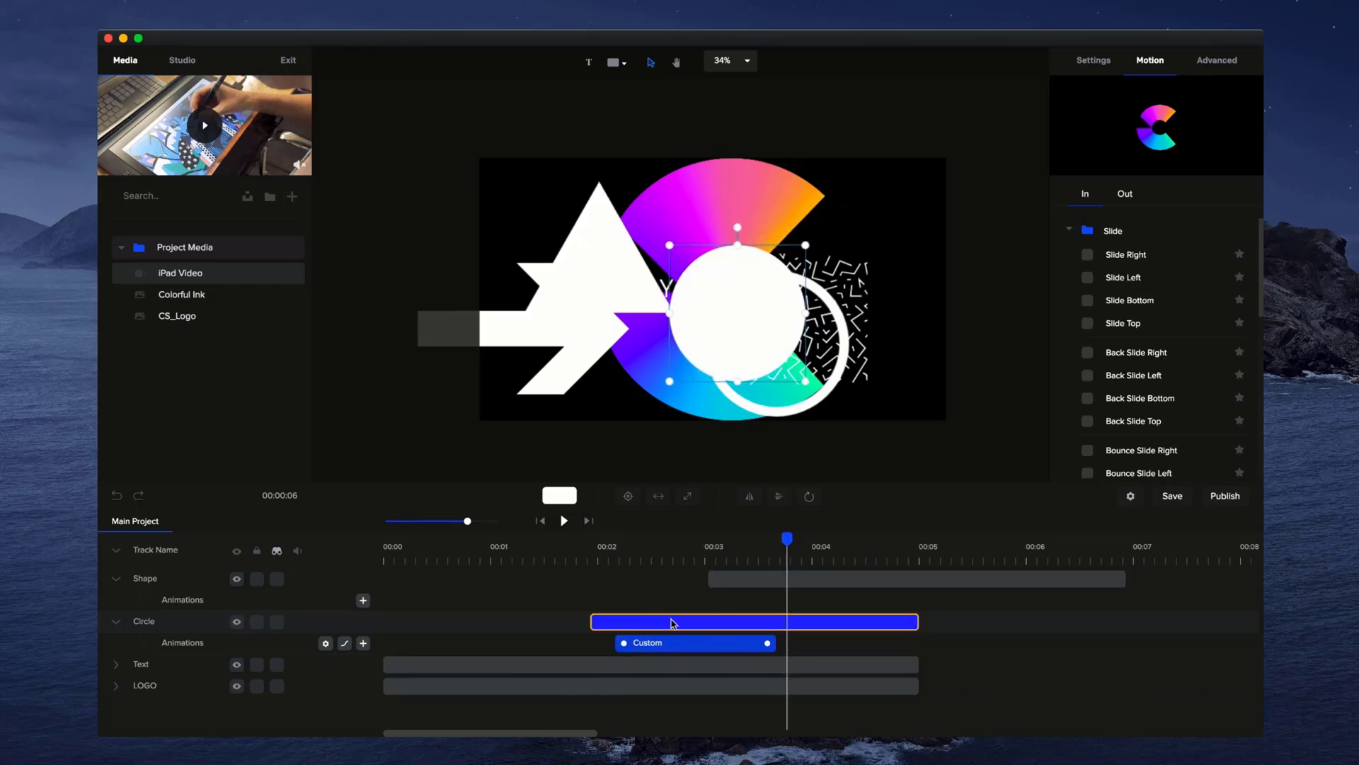
left_click_drag(728, 310, 698, 287)
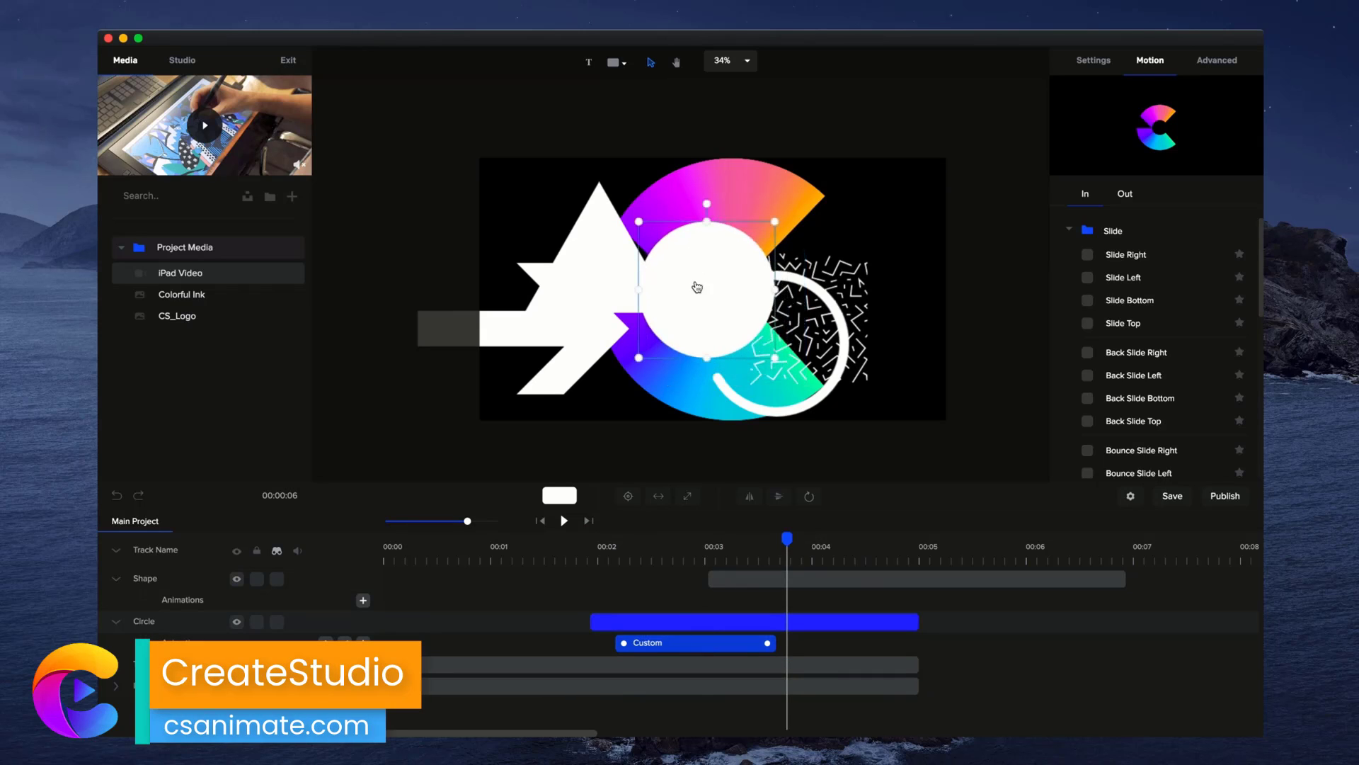
- Delete the Circle's custom animation and the Circle track itself
right_click(734, 644)
left_click(758, 628)
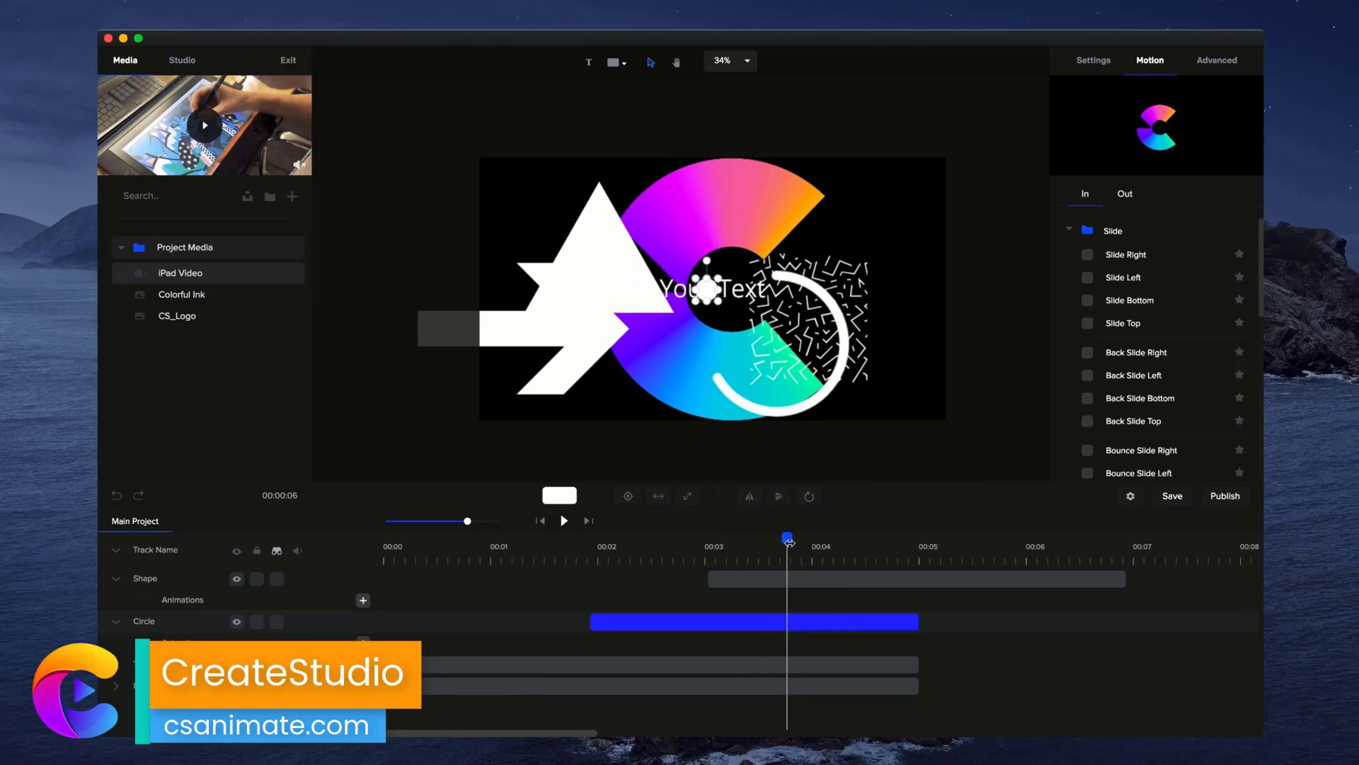
left_click_drag(790, 541, 752, 541)
right_click(750, 623)
left_click(761, 658)
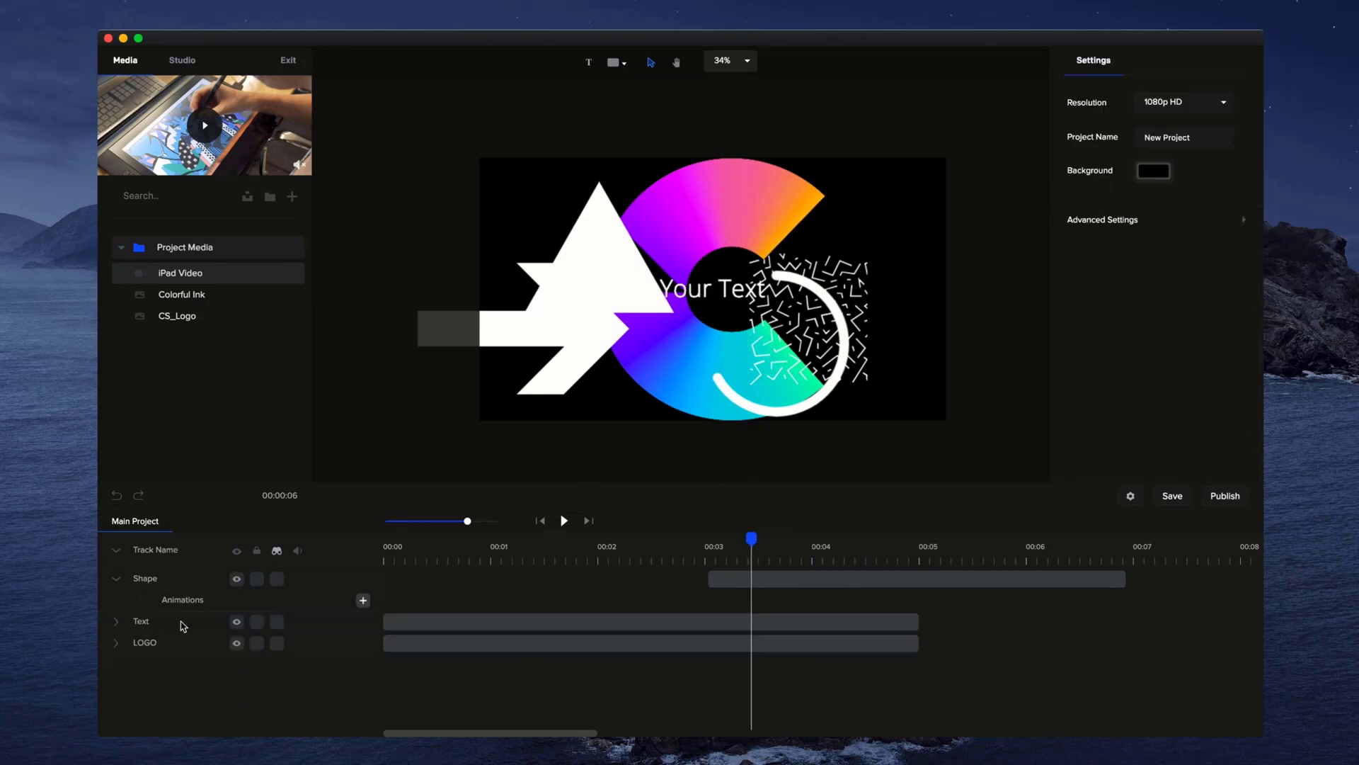
- Show the marked tracks again and expand the animation rows of all tracks
left_click(116, 642)
left_click(116, 621)
left_click(277, 550)
scroll(171, 718, "down", 1)
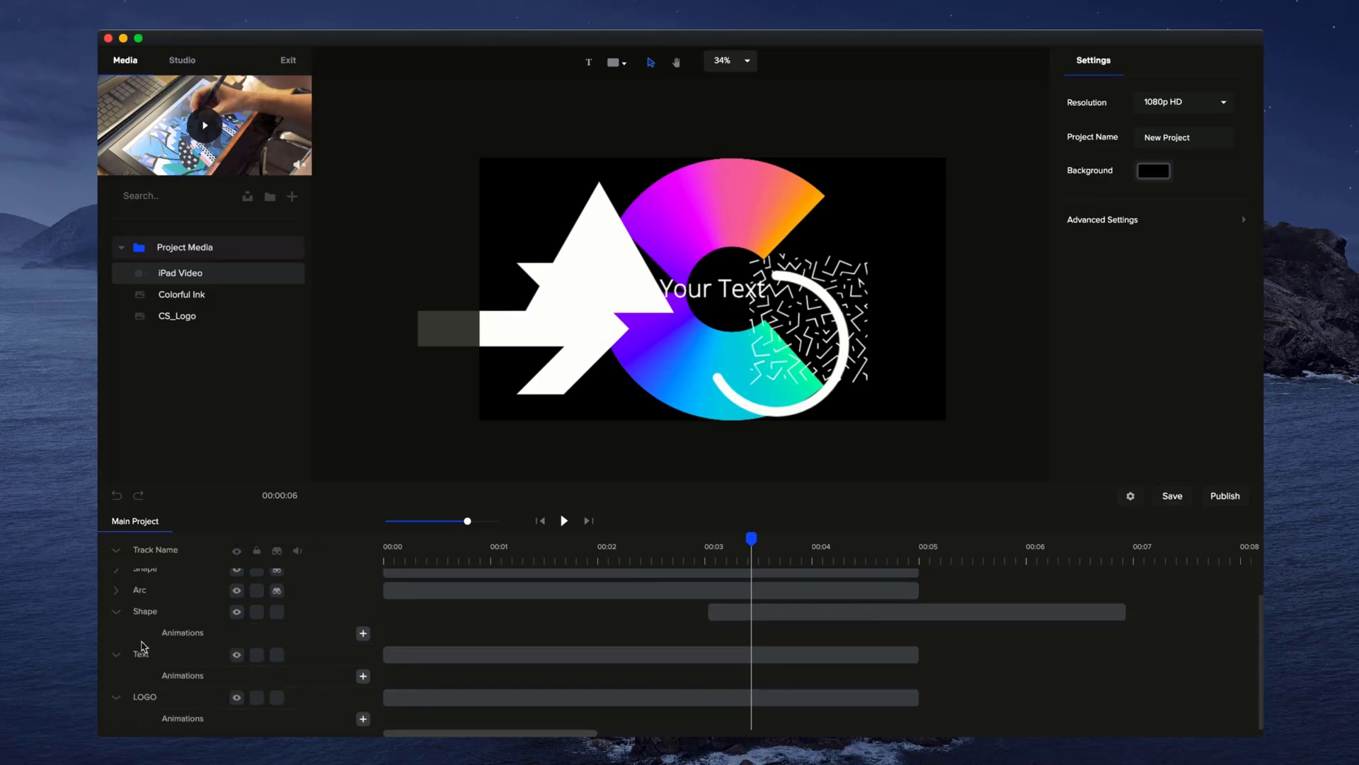
left_click(116, 592)
scroll(116, 590, "up", 1)
left_click(116, 584)
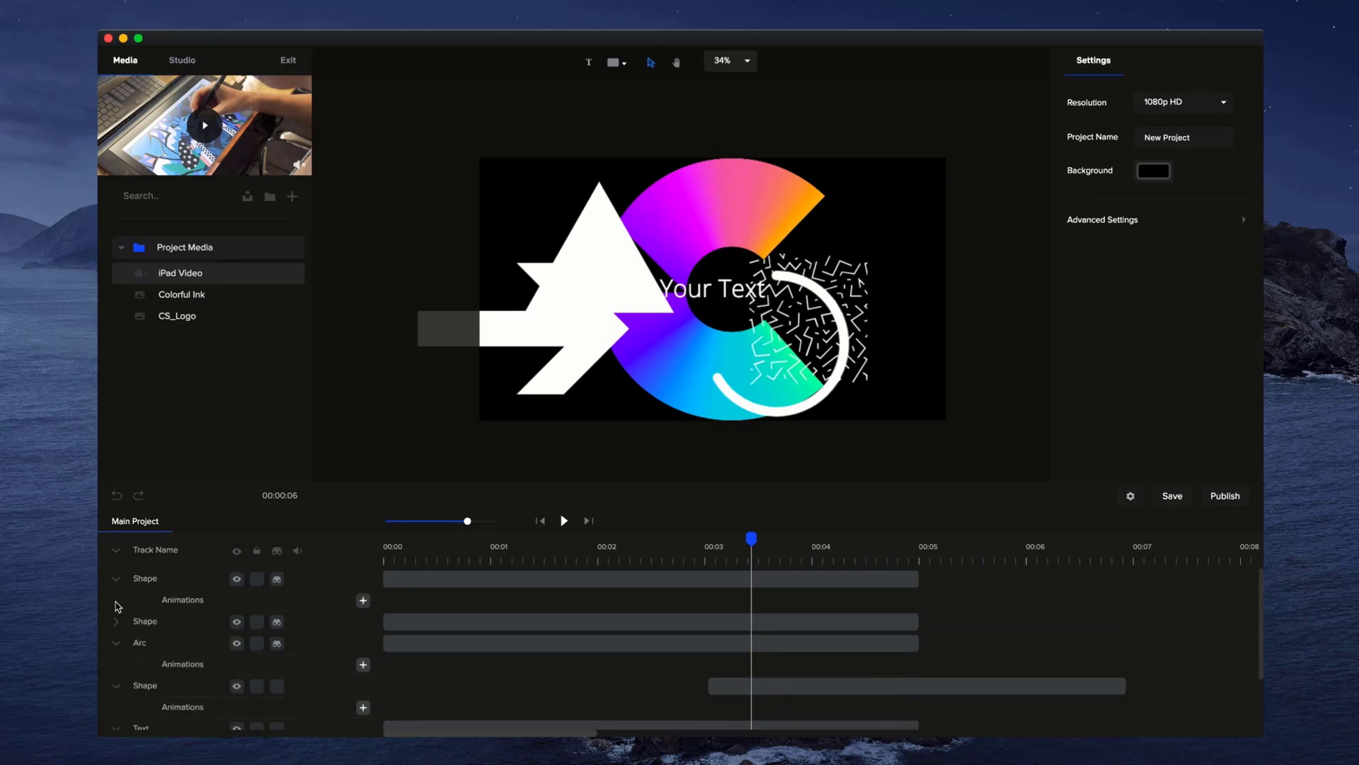
left_click(118, 622)
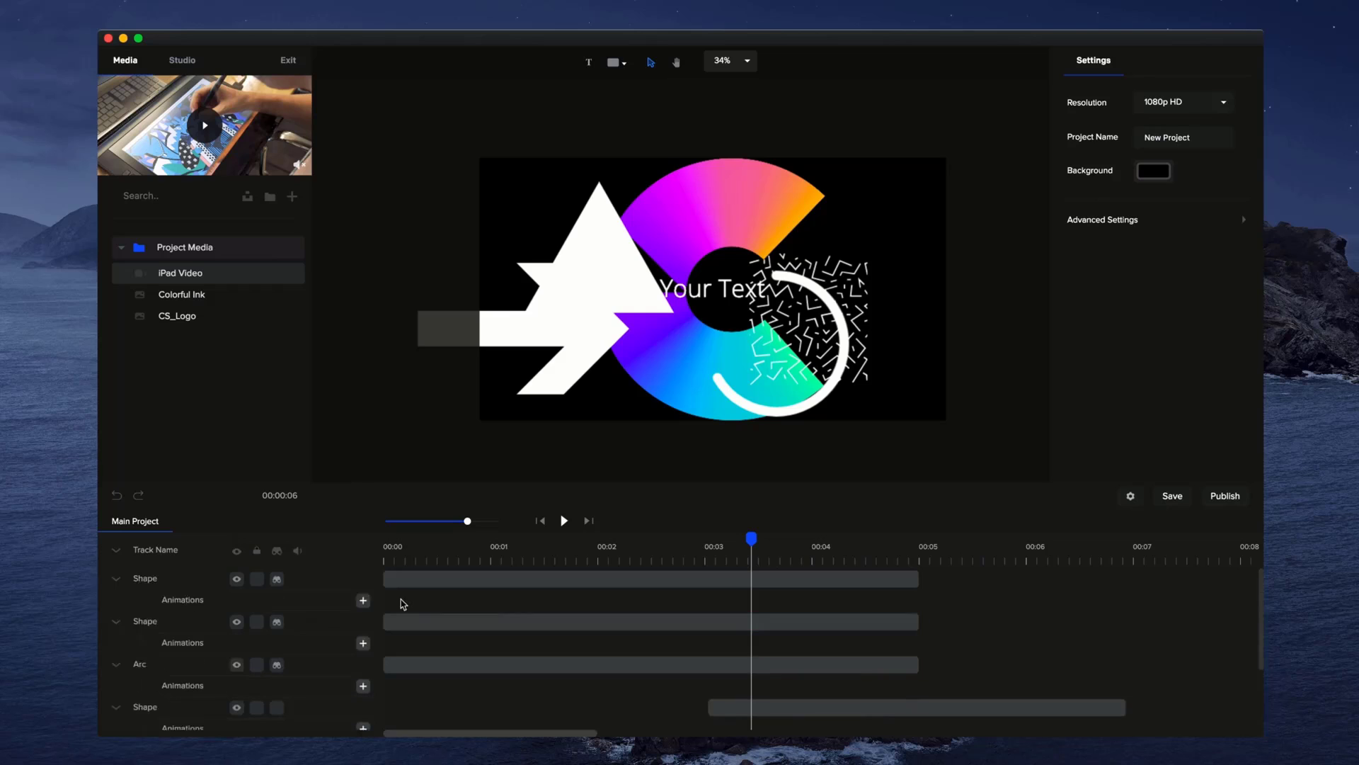
- Add a custom animation with Skew enabled to the arrow Shape and shift it to start at about 2.9 s
left_click(363, 600)
left_click(883, 503)
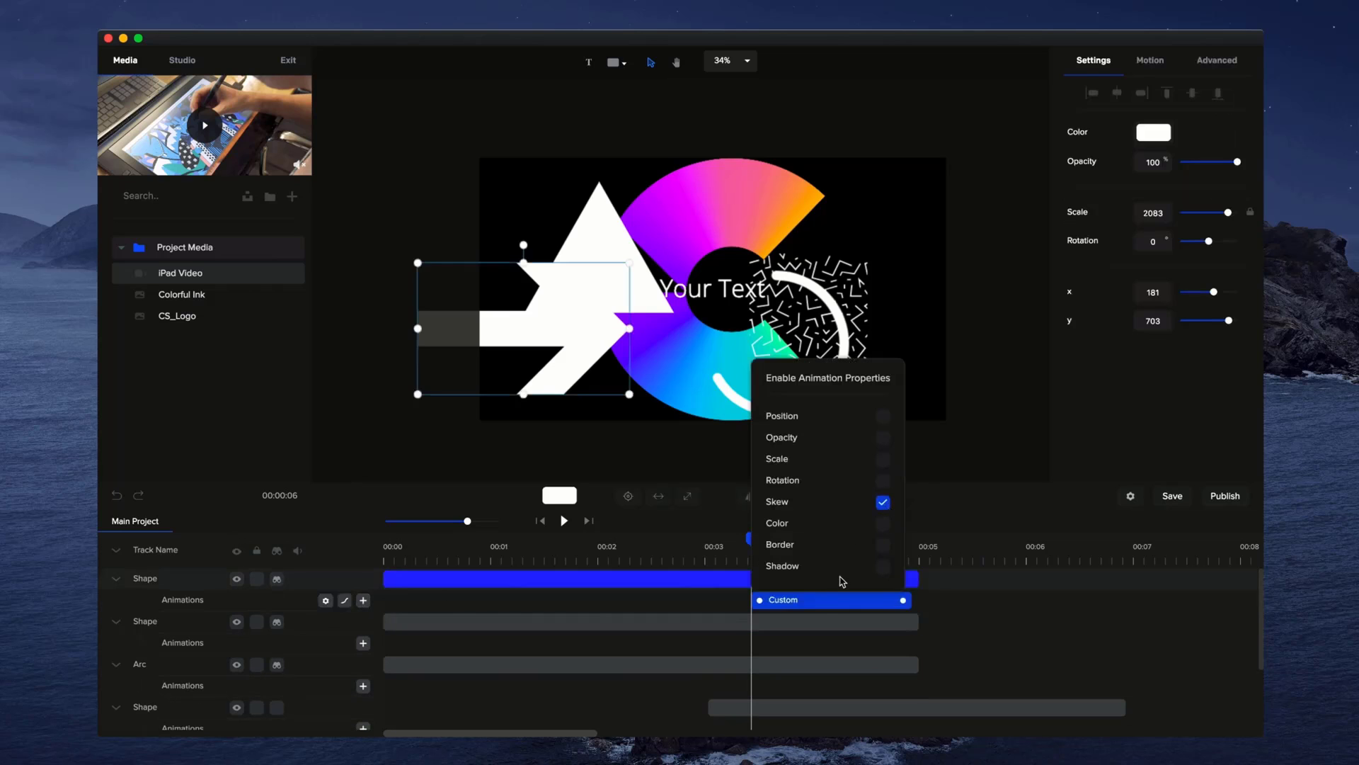
left_click_drag(820, 603, 762, 604)
scroll(326, 620, "down", 3)
scroll(316, 638, "up", 3)
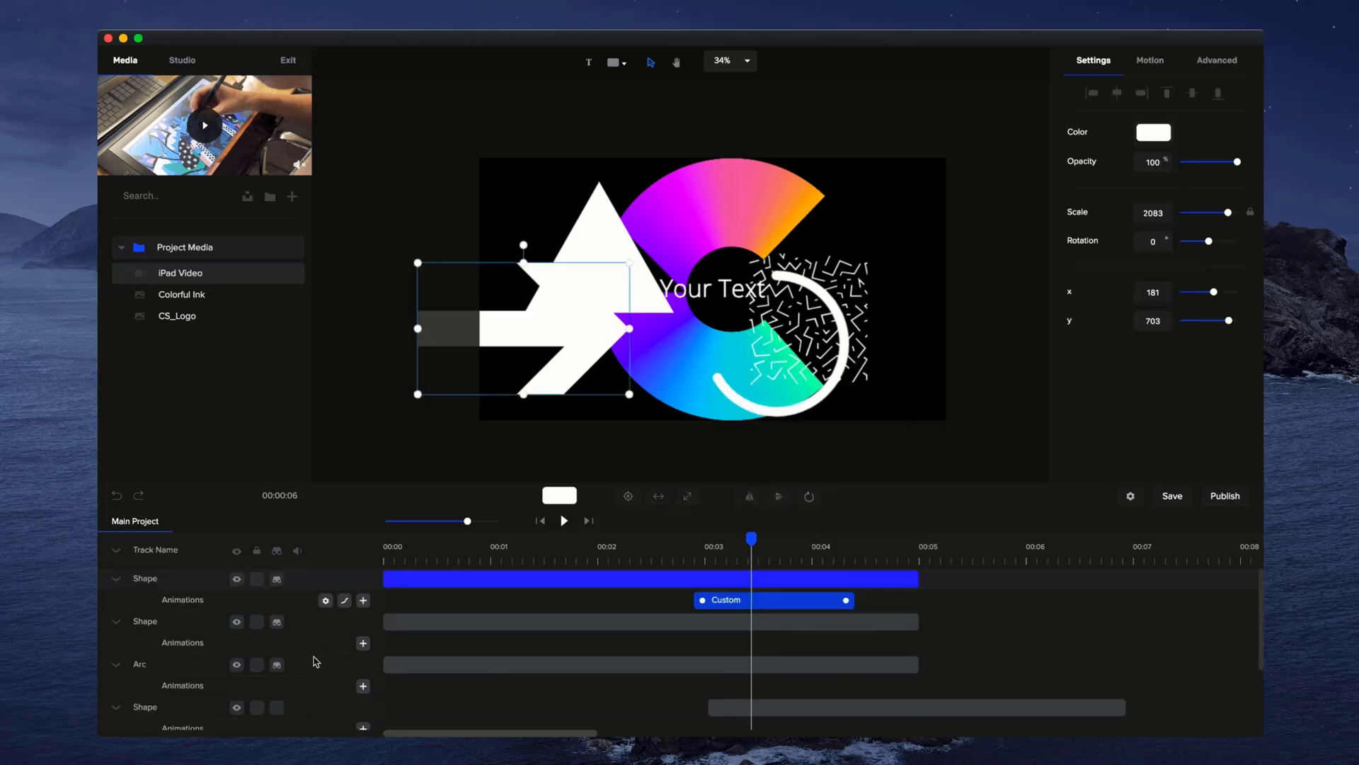
scroll(396, 648, "down", 3)
scroll(382, 637, "up", 3)
- Collapse the tracks, reorder them with Arc on top and the arrow and triangle Shapes below LOGO, and expand all animation rows
left_click(116, 551)
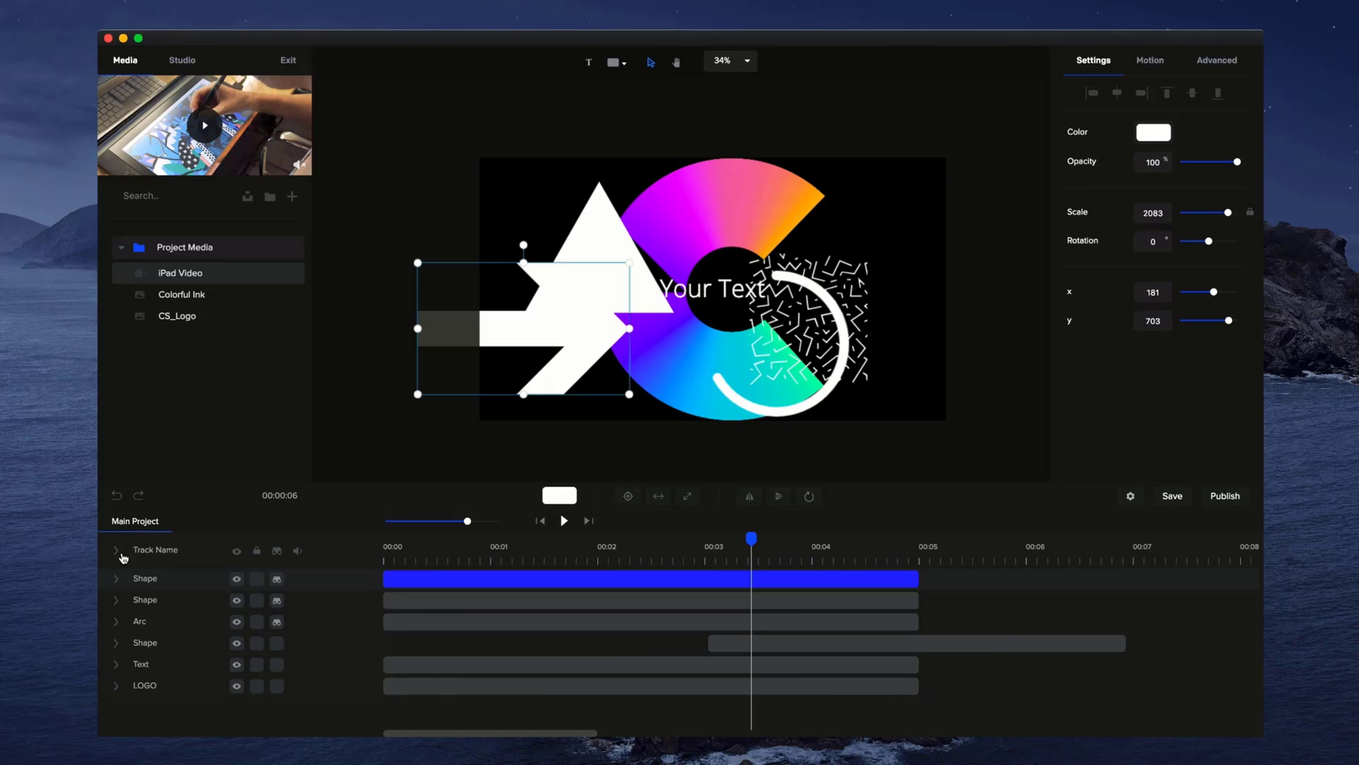
left_click_drag(174, 583, 166, 717)
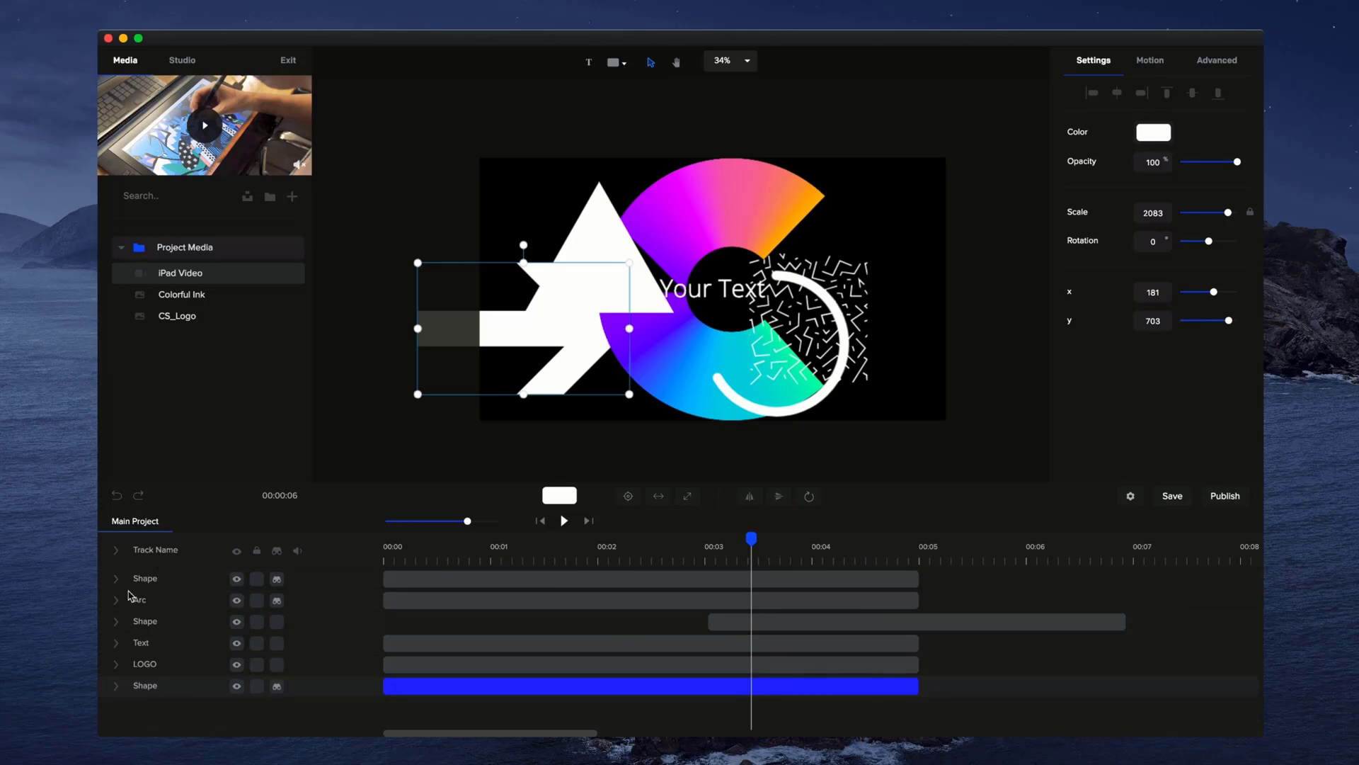
left_click(116, 549)
left_click_drag(146, 581, 174, 705)
left_click(117, 550)
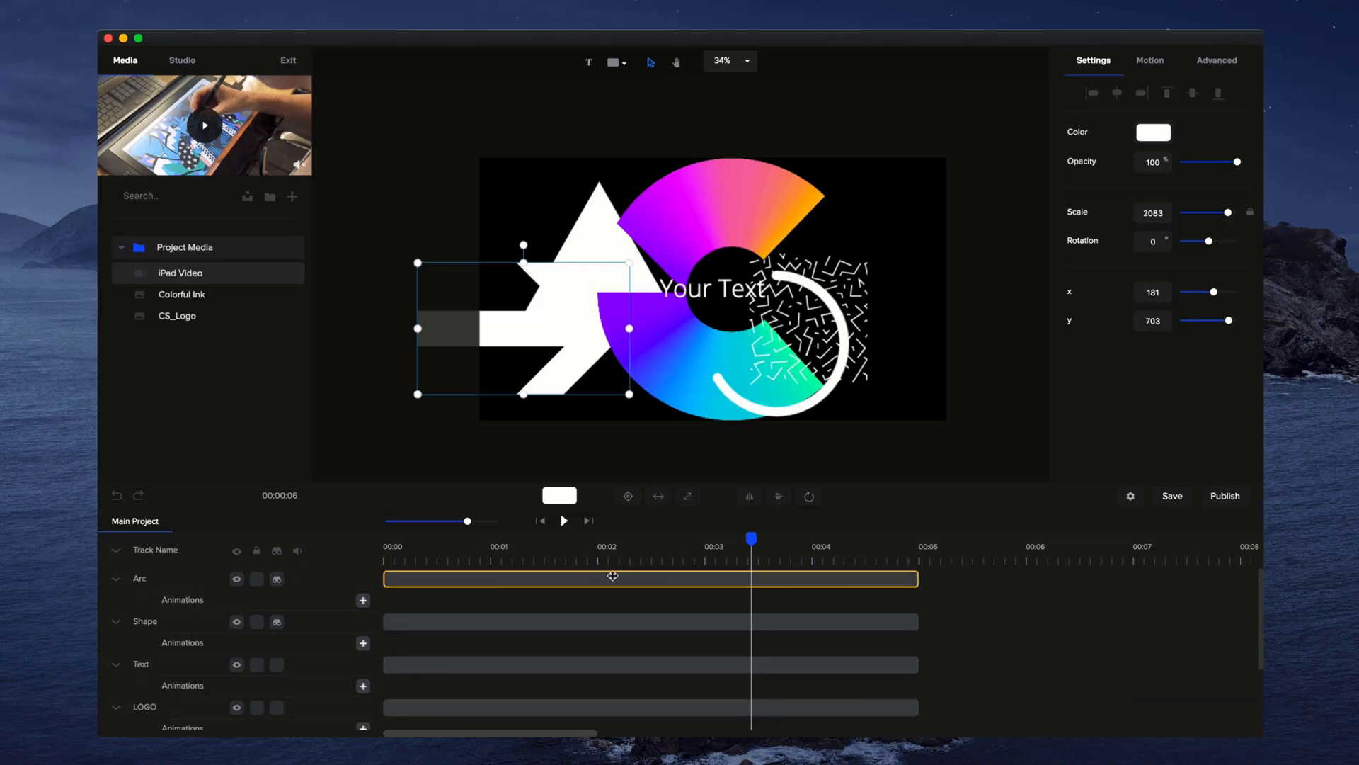
- Play the project preview from the beginning of the timeline
left_click_drag(751, 539, 347, 562)
left_click(564, 521)
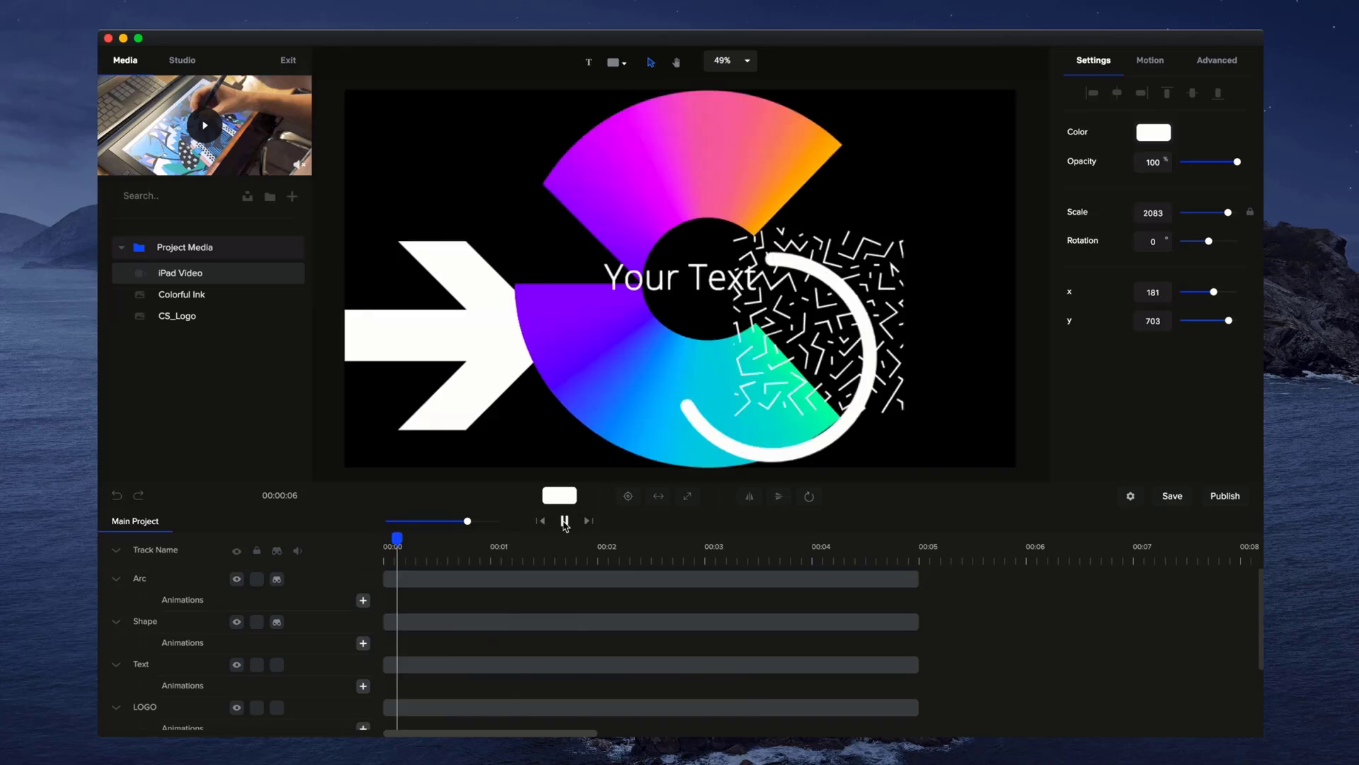